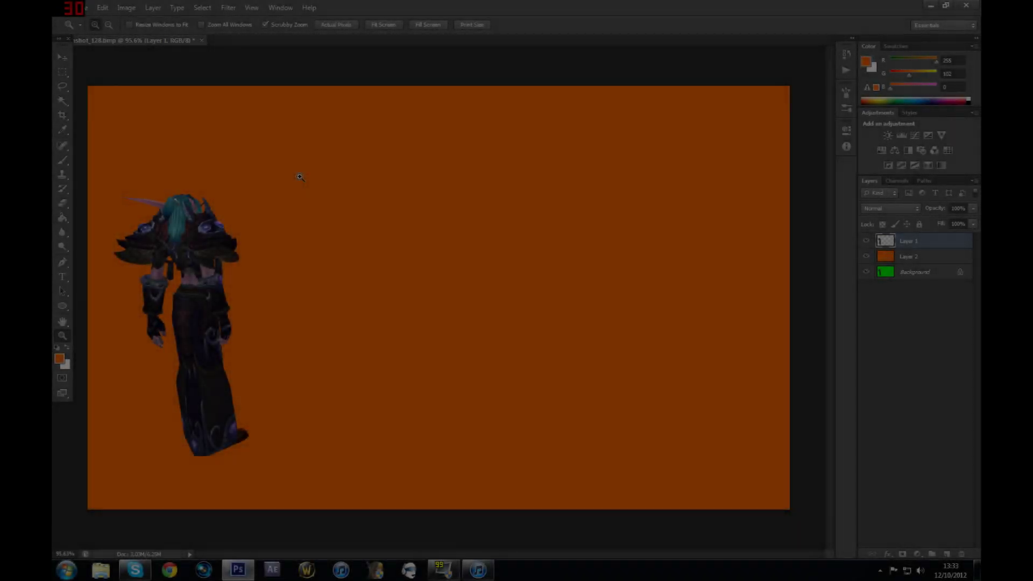
# Shift the character on Layer 1 slightly to the right across the orange background with the Move tool.
pyautogui.click(60, 57)
pyautogui.moveTo(249, 232)
pyautogui.mouseDown()
pyautogui.moveTo(267, 212)
pyautogui.moveTo(444, 218)
pyautogui.moveTo(282, 235)
pyautogui.moveTo(241, 250)
pyautogui.mouseUp()
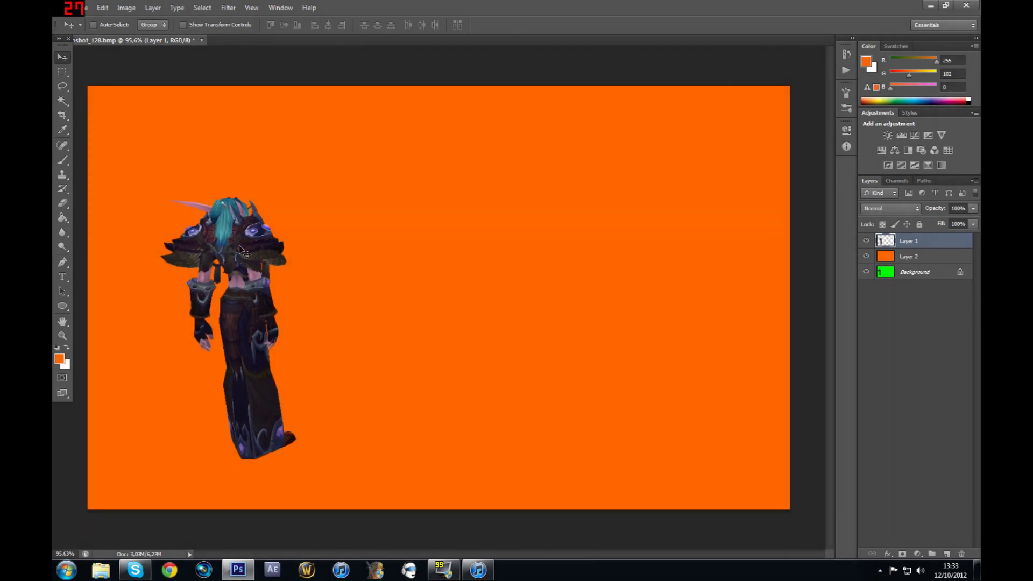
# Open the savanna image WoWScrnShot_081712_122553.jpg from the Screenshots folder of World of Warcraft on drive C.
pyautogui.click(83, 7)
pyautogui.click(89, 29)
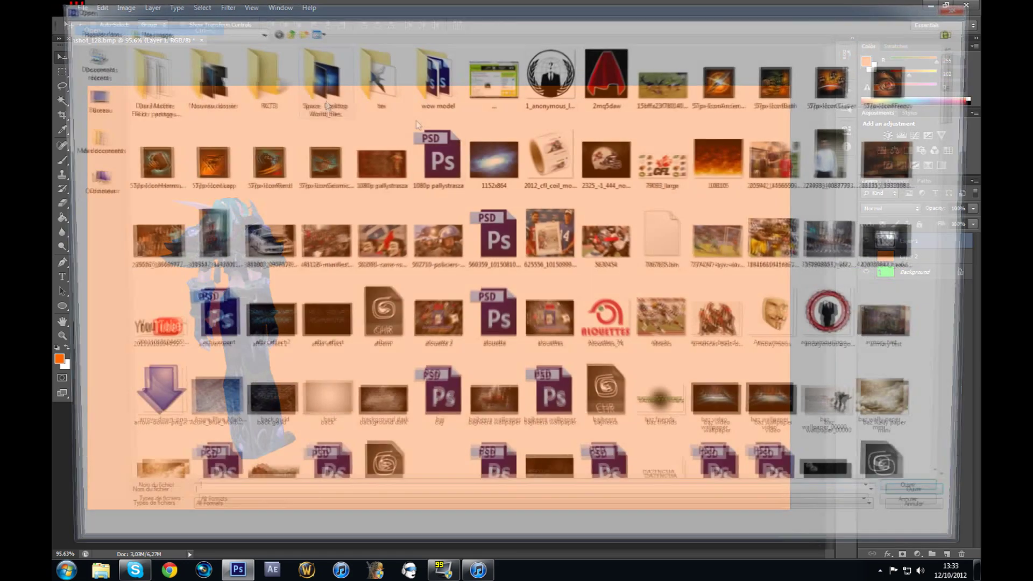
pyautogui.click(87, 183)
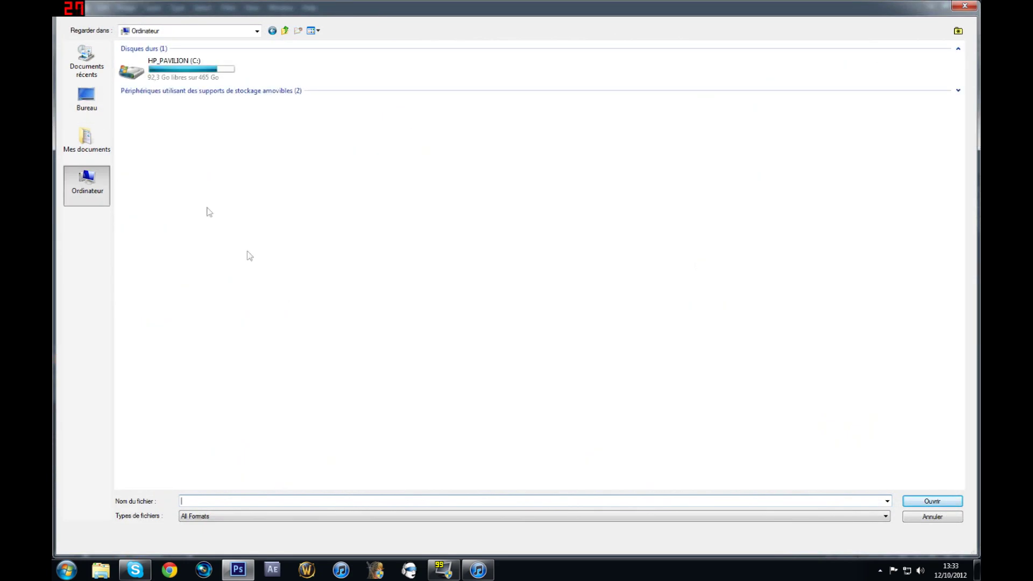
pyautogui.doubleClick(177, 68)
pyautogui.scroll(5, 256, 316)
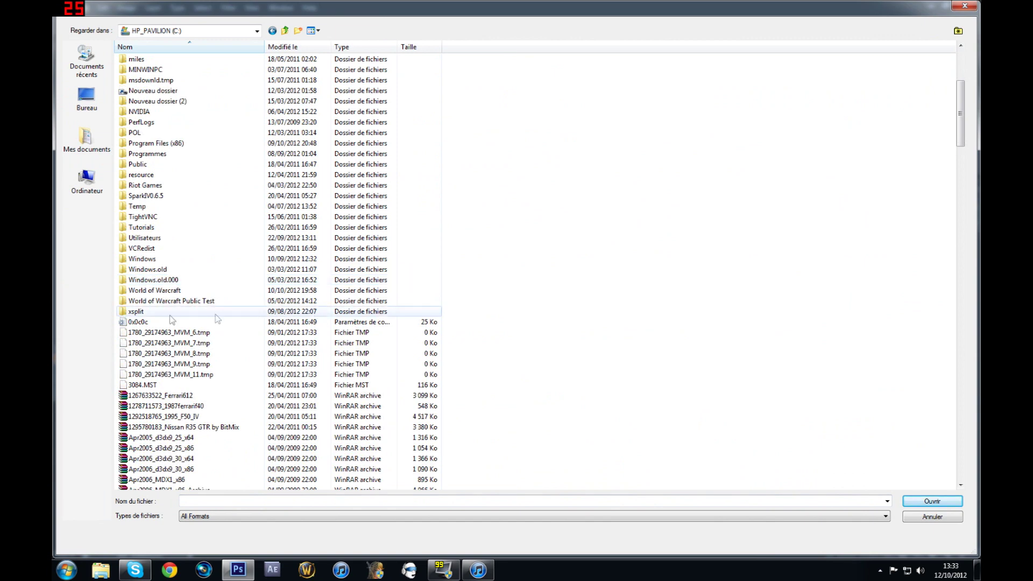
pyautogui.doubleClick(202, 291)
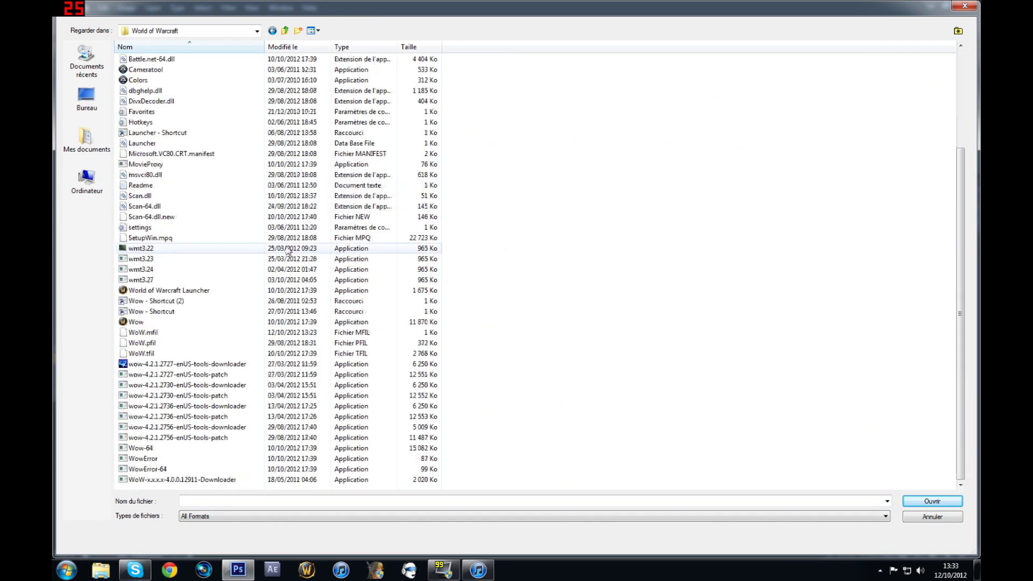
pyautogui.scroll(4, 307, 225)
pyautogui.doubleClick(160, 132)
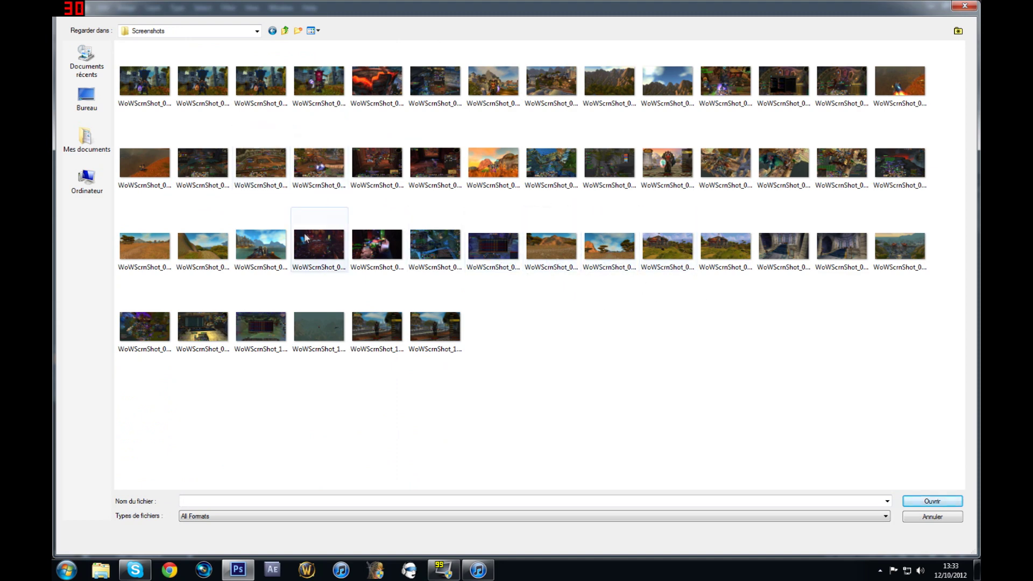
pyautogui.doubleClick(156, 251)
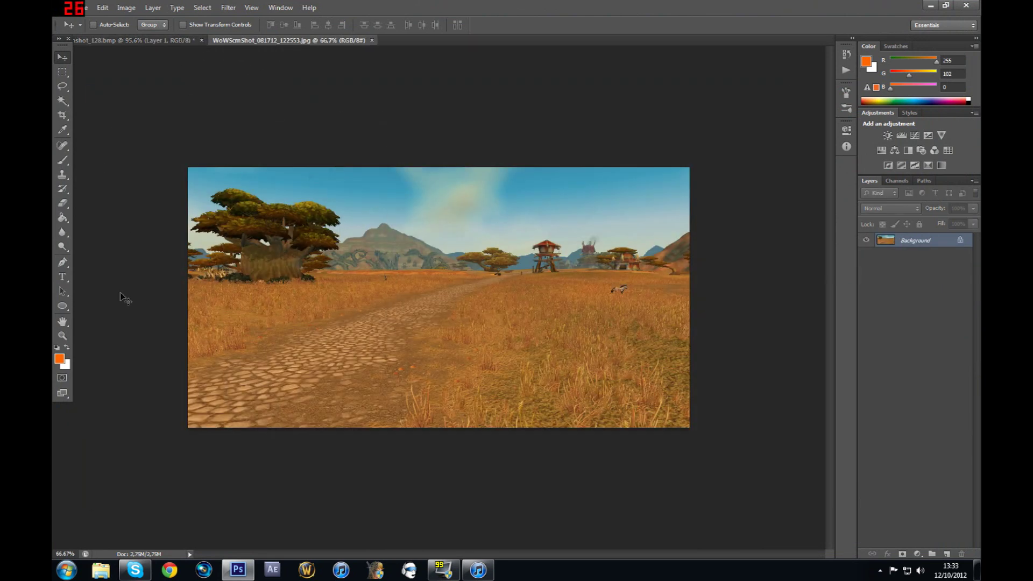
pyautogui.click(63, 338)
pyautogui.moveTo(500, 364)
pyautogui.mouseDown()
pyautogui.moveTo(457, 339)
pyautogui.moveTo(516, 360)
pyautogui.mouseUp()
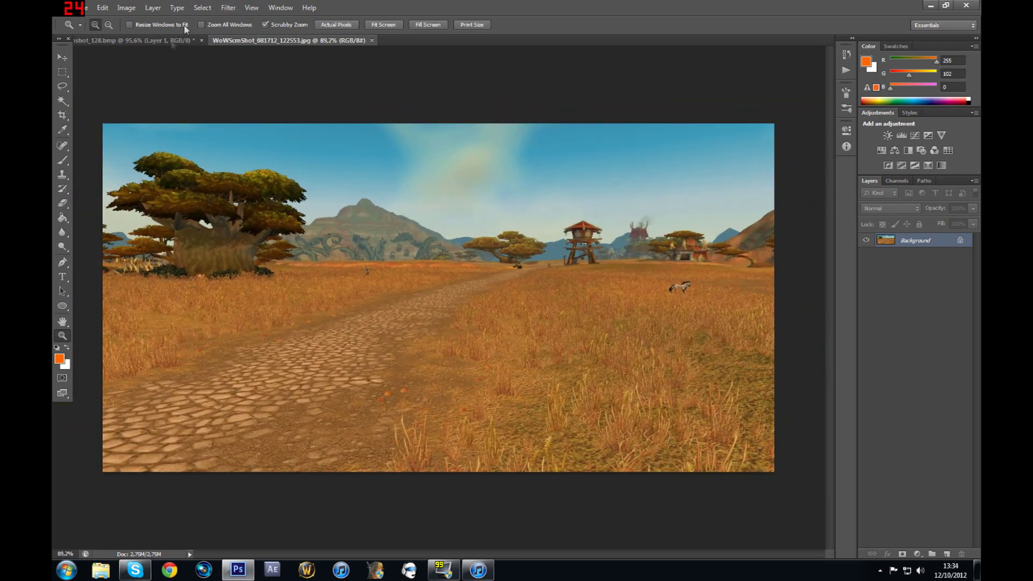
pyautogui.click(157, 41)
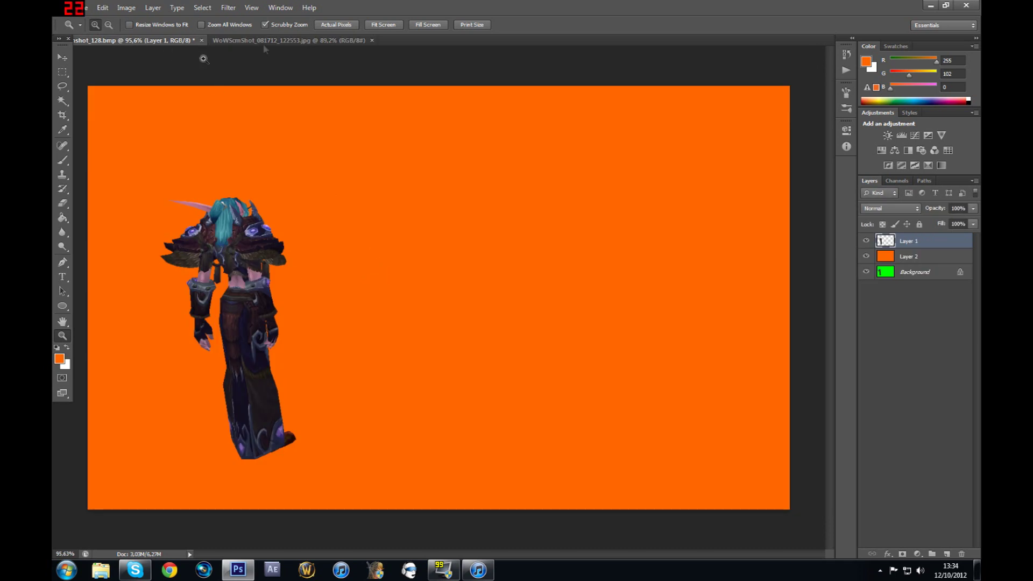
pyautogui.click(267, 41)
pyautogui.click(140, 40)
pyautogui.click(288, 41)
# Float the screenshot_128.bmp document in its own window and place it so part of the savanna image stays uncovered.
pyautogui.press('v')
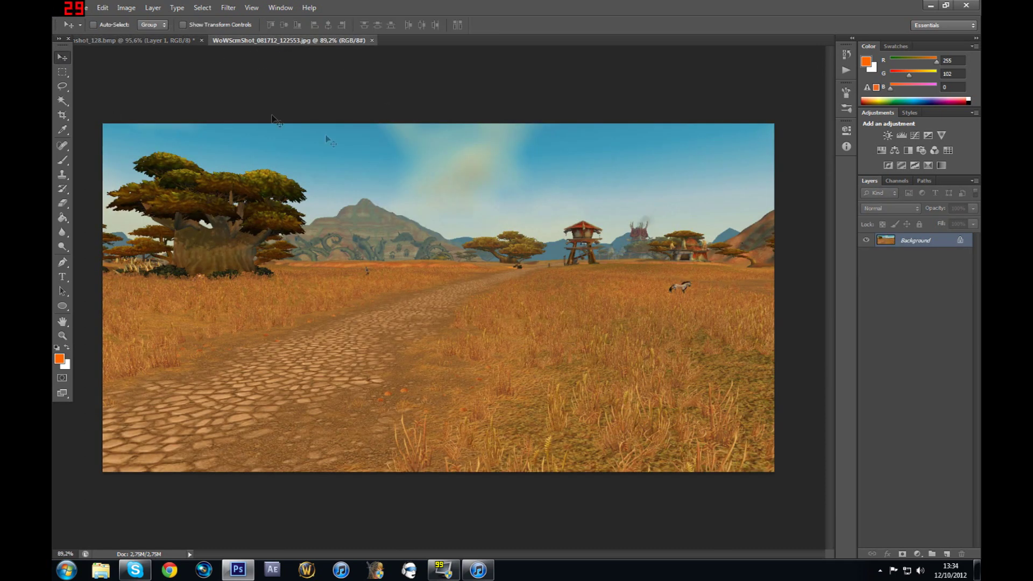
pyautogui.click(165, 41)
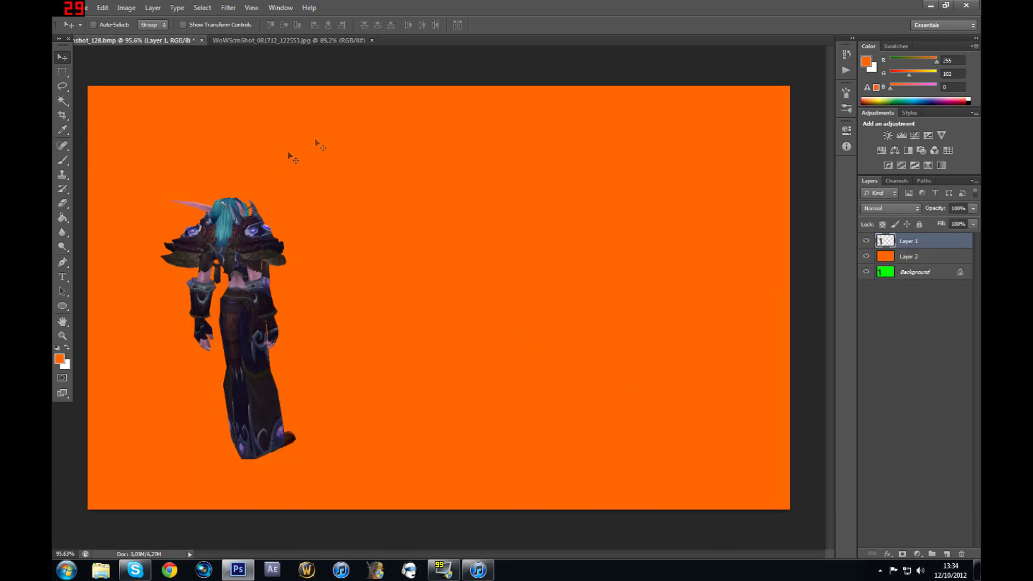
pyautogui.moveTo(155, 40); pyautogui.dragTo(232, 129)
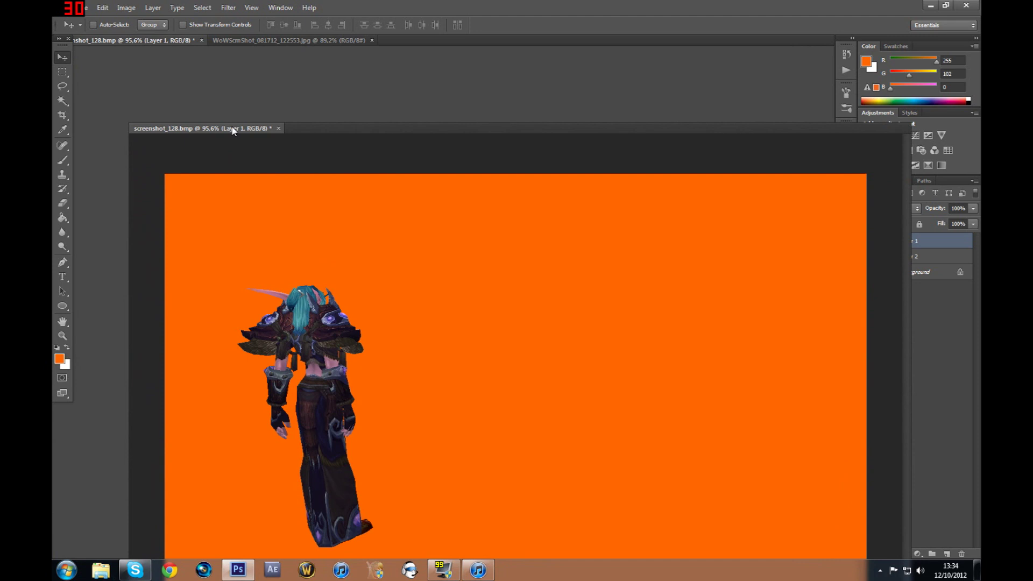
pyautogui.moveTo(412, 131); pyautogui.dragTo(336, 82)
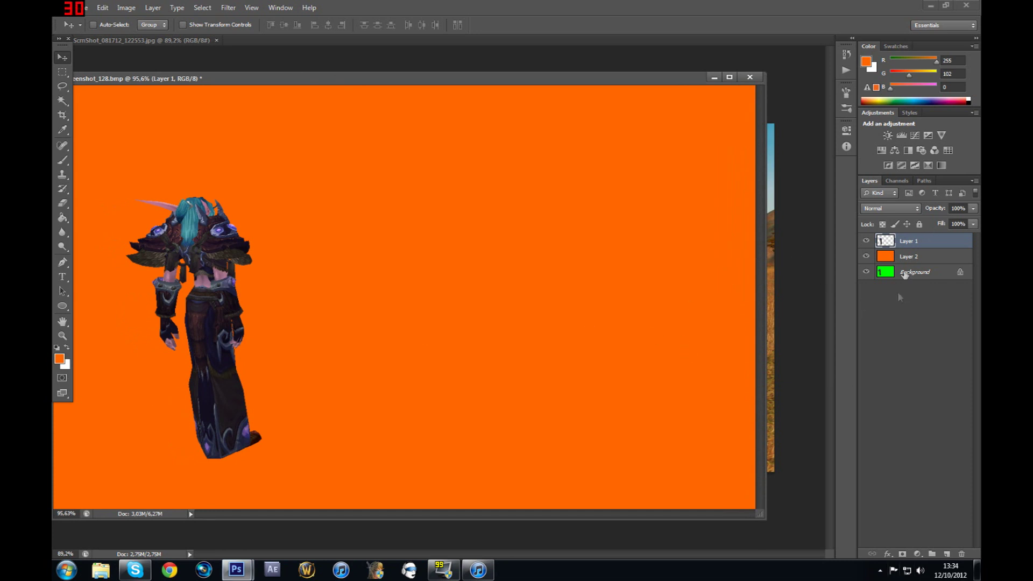
pyautogui.moveTo(485, 87); pyautogui.dragTo(282, 69)
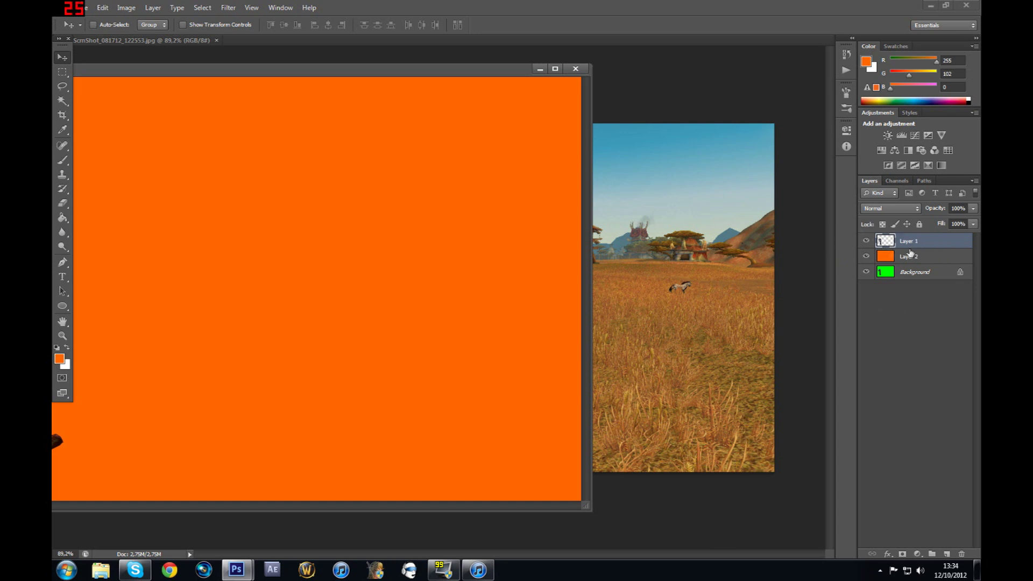
# Copy Layer 1 with the character into the savanna image, and dock screenshot_128.bmp back beside it.
pyautogui.moveTo(914, 244); pyautogui.dragTo(697, 260)
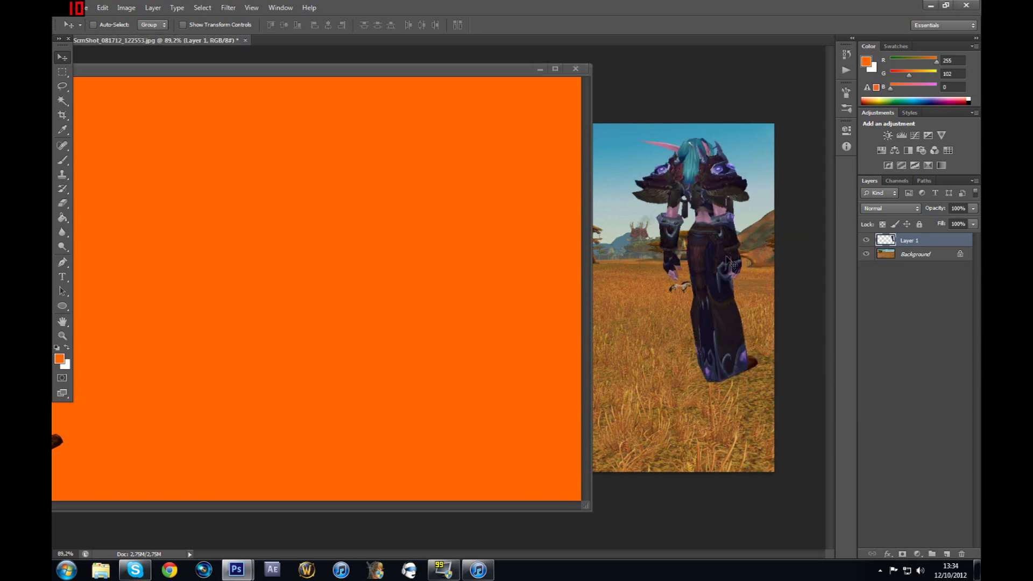
pyautogui.click(468, 75)
pyautogui.hotkey('ctrl', '0')
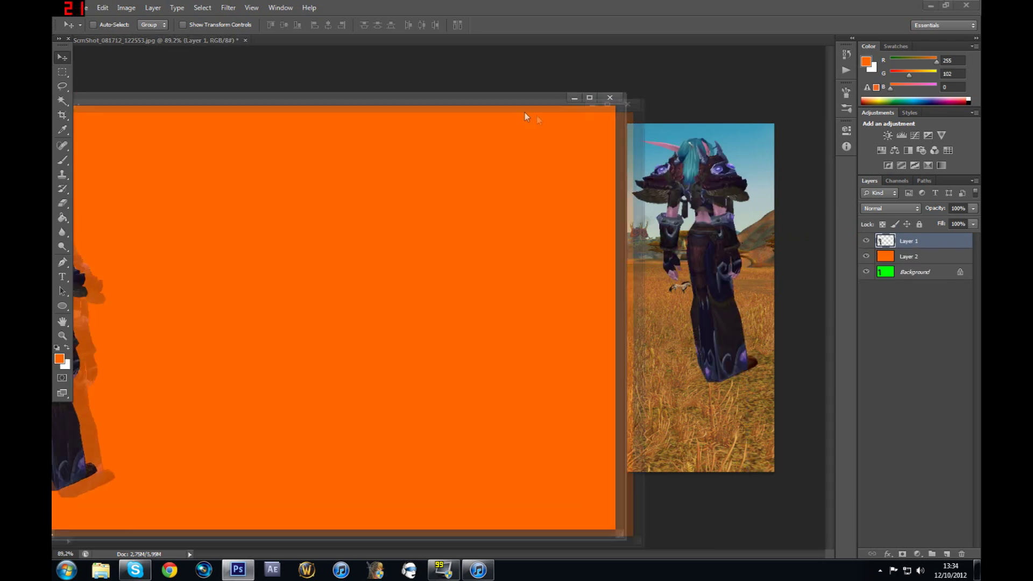
pyautogui.moveTo(318, 119); pyautogui.dragTo(350, 43)
pyautogui.click(209, 41)
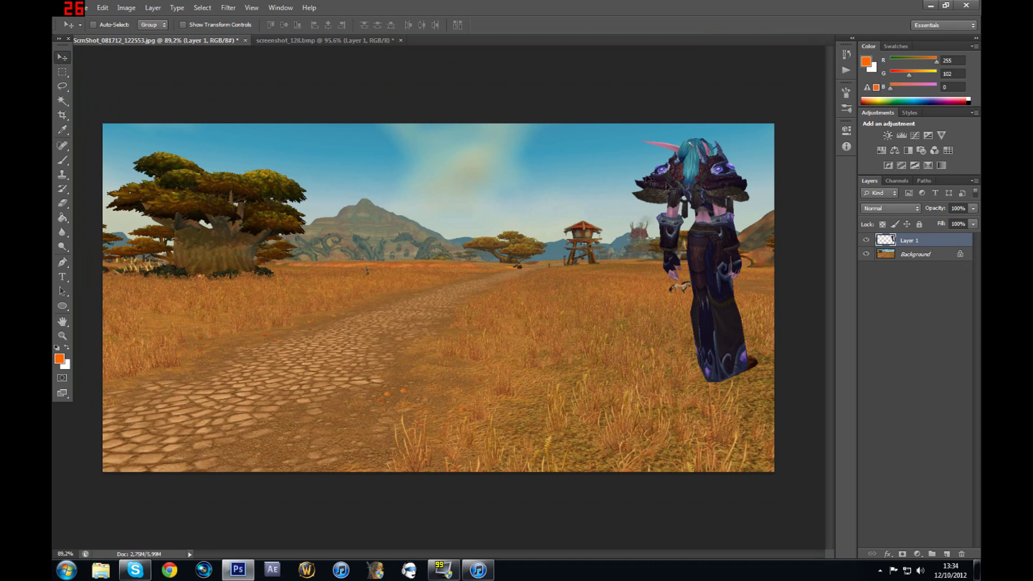
# Move the character onto the stone path below the large tree and transform it to about 86% width, 82% height and 3.35° rotation.
pyautogui.moveTo(716, 197); pyautogui.dragTo(186, 250)
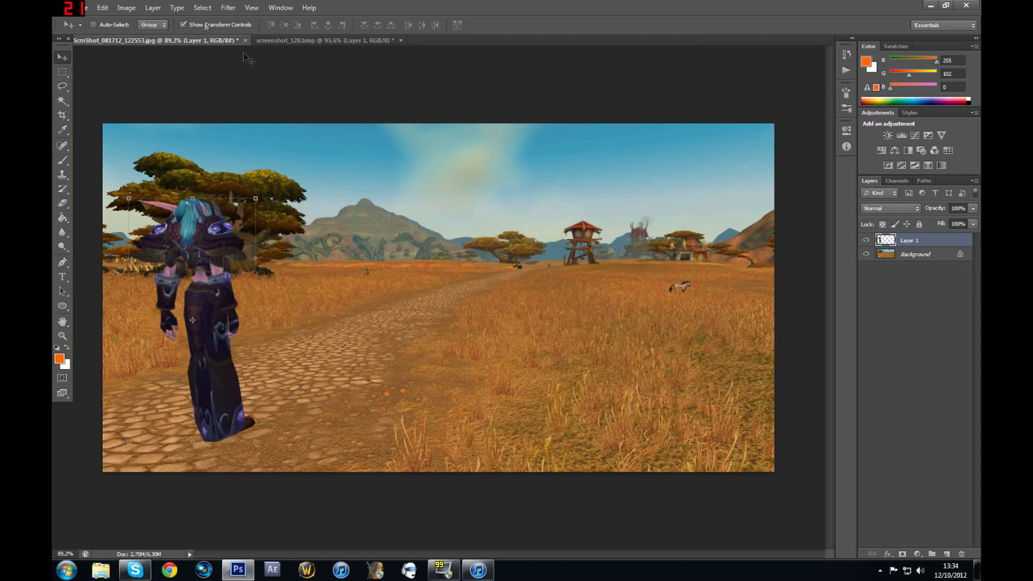
pyautogui.moveTo(269, 187); pyautogui.dragTo(232, 241)
pyautogui.moveTo(233, 275)
pyautogui.mouseDown()
pyautogui.moveTo(235, 253)
pyautogui.moveTo(242, 260)
pyautogui.mouseUp()
pyautogui.moveTo(241, 222); pyautogui.dragTo(262, 215)
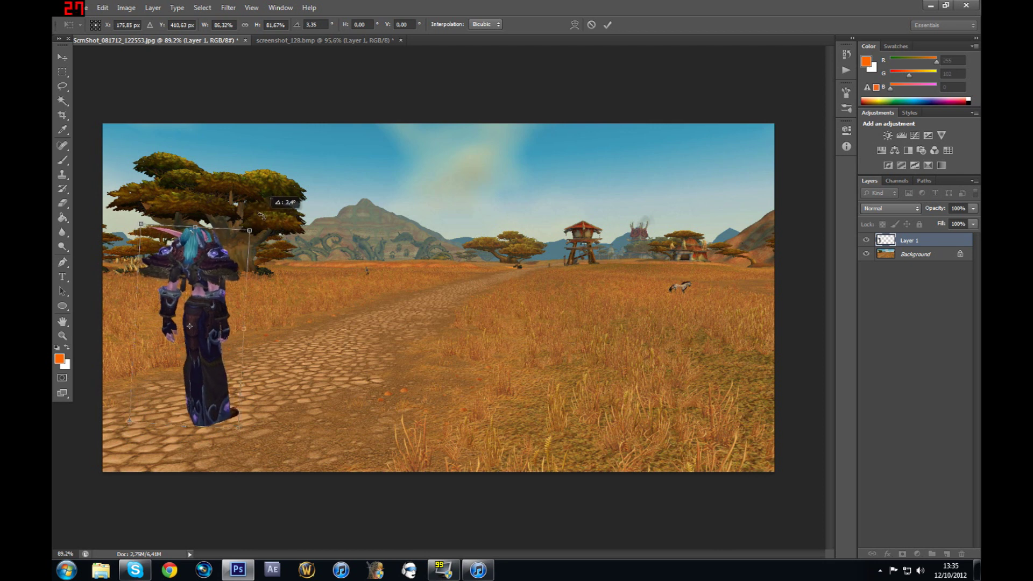
pyautogui.moveTo(204, 282); pyautogui.dragTo(190, 284)
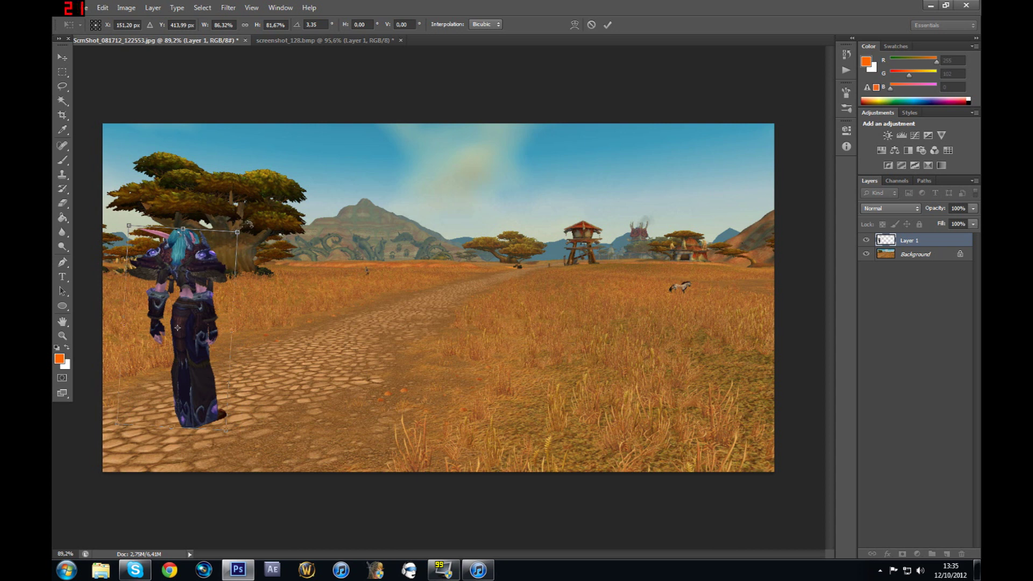
pyautogui.click(62, 57)
pyautogui.click(457, 213)
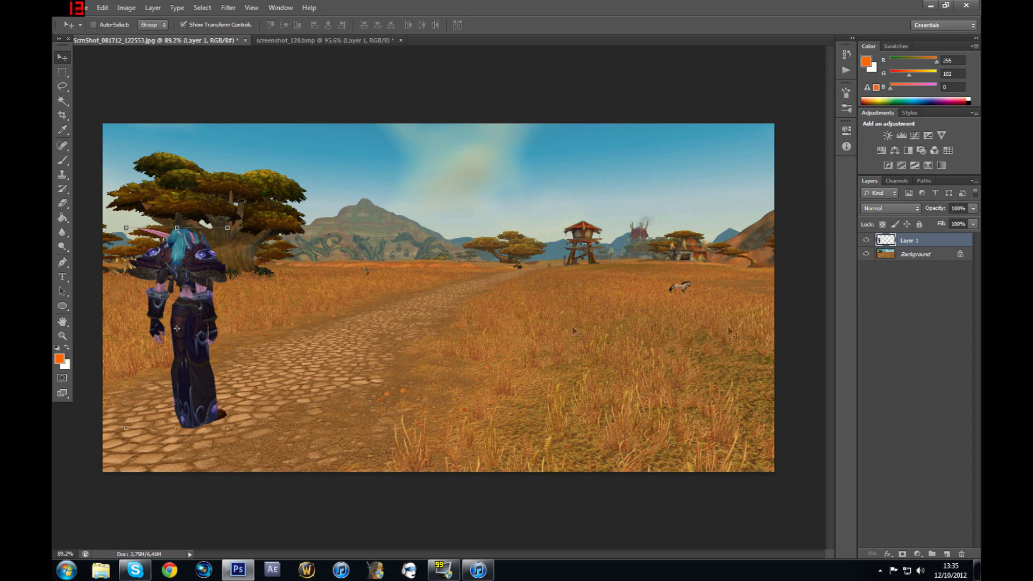
# Duplicate the character's Layer 1 within the savanna image, keeping the default copy name.
pyautogui.rightClick(913, 243)
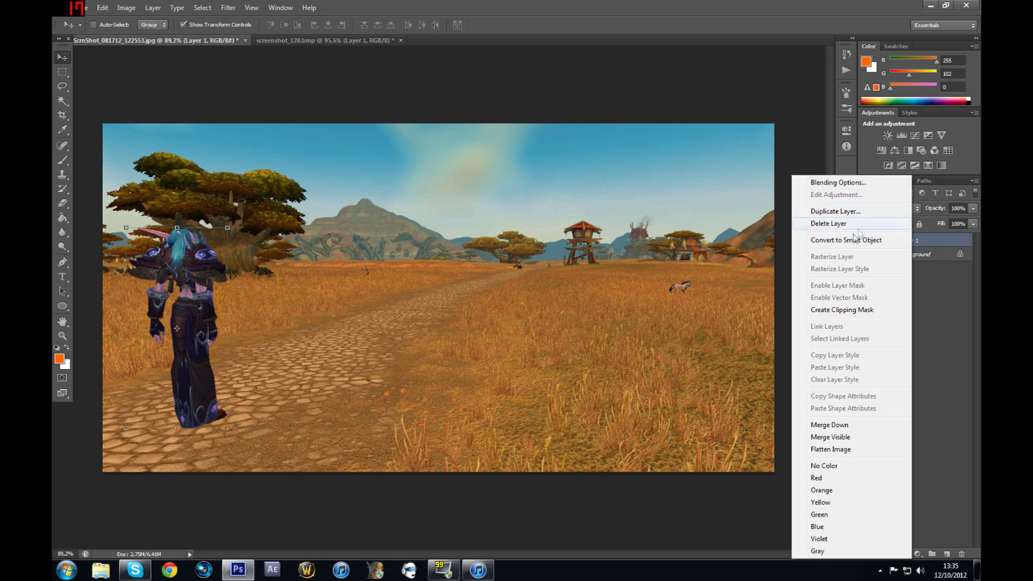
pyautogui.click(839, 213)
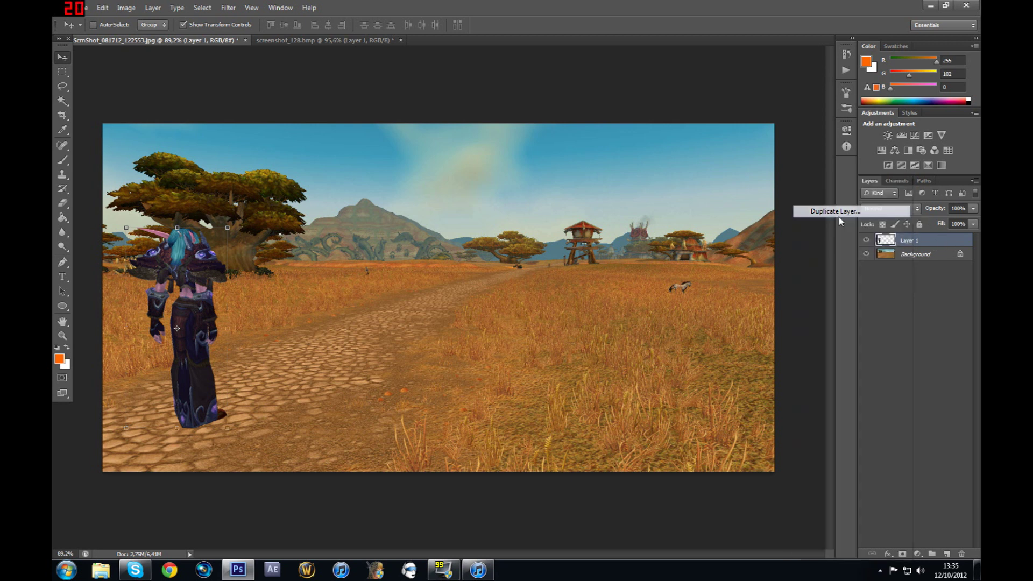
pyautogui.click(524, 125)
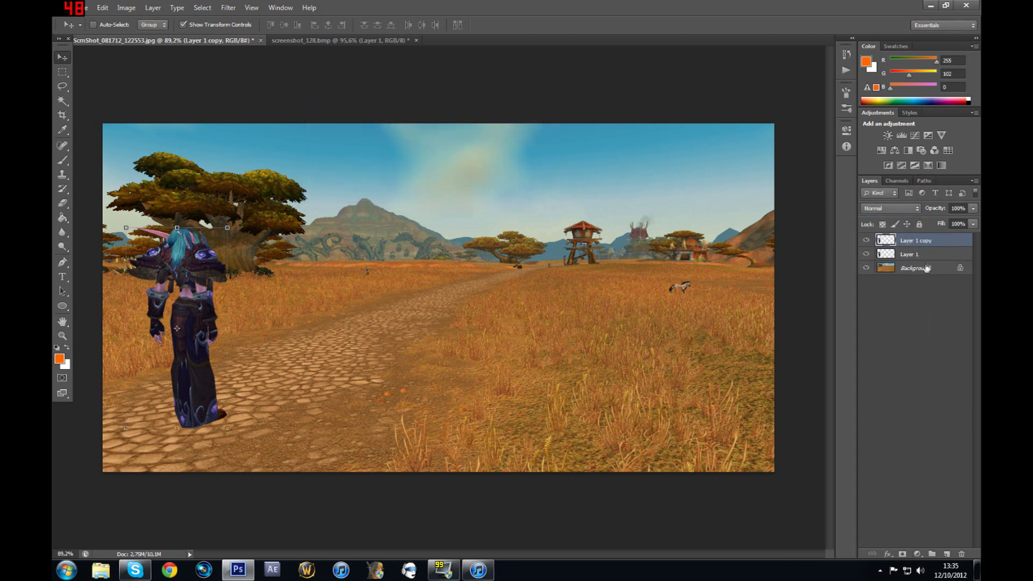
pyautogui.click(908, 256)
pyautogui.click(898, 238)
pyautogui.click(912, 256)
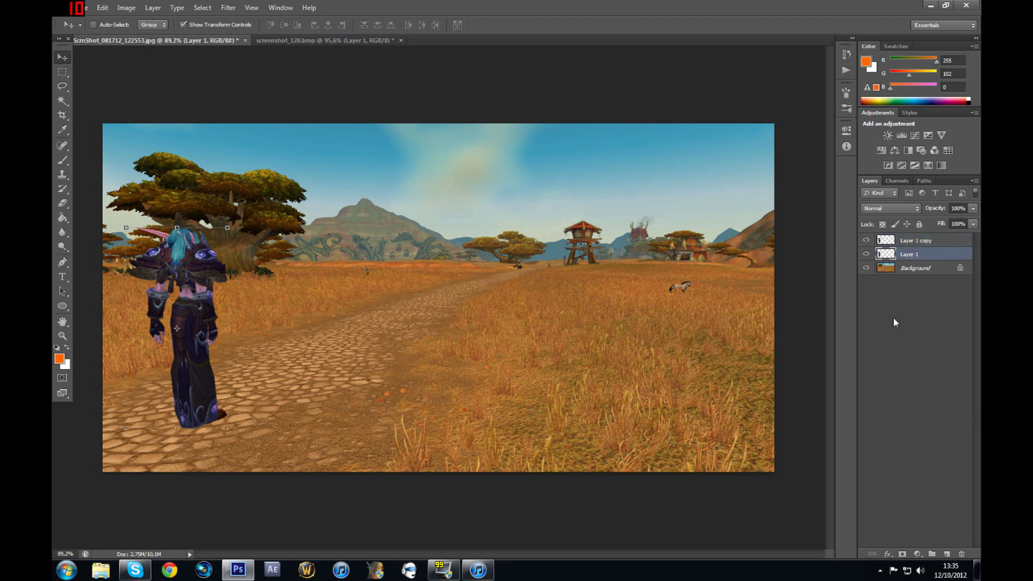
pyautogui.click(913, 243)
# Apply a Color Overlay in black (000000) with Normal blend mode and 100% opacity to the original Layer 1.
pyautogui.click(908, 253)
pyautogui.click(888, 555)
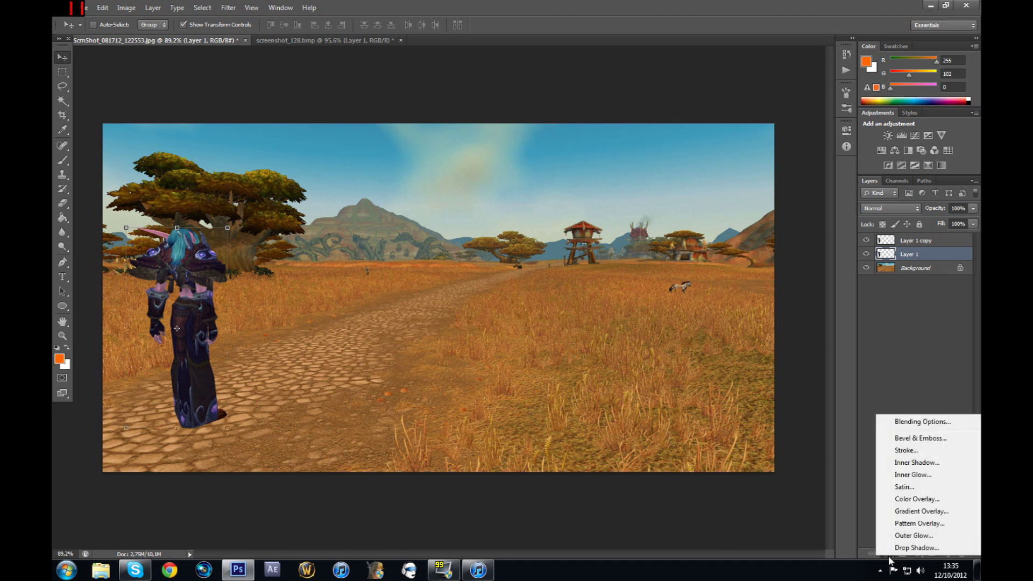
pyautogui.click(872, 551)
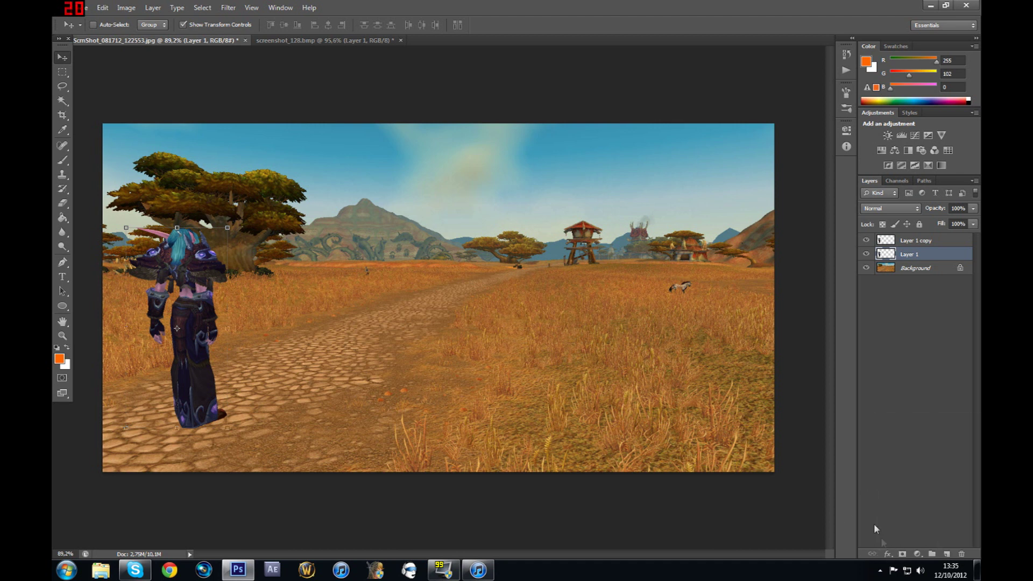
pyautogui.click(889, 555)
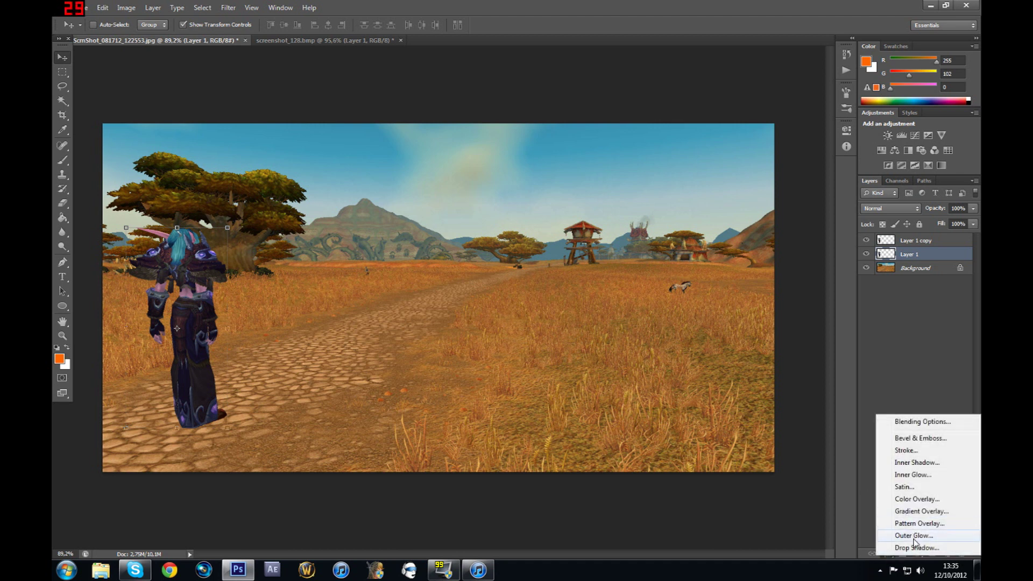
pyautogui.click(921, 500)
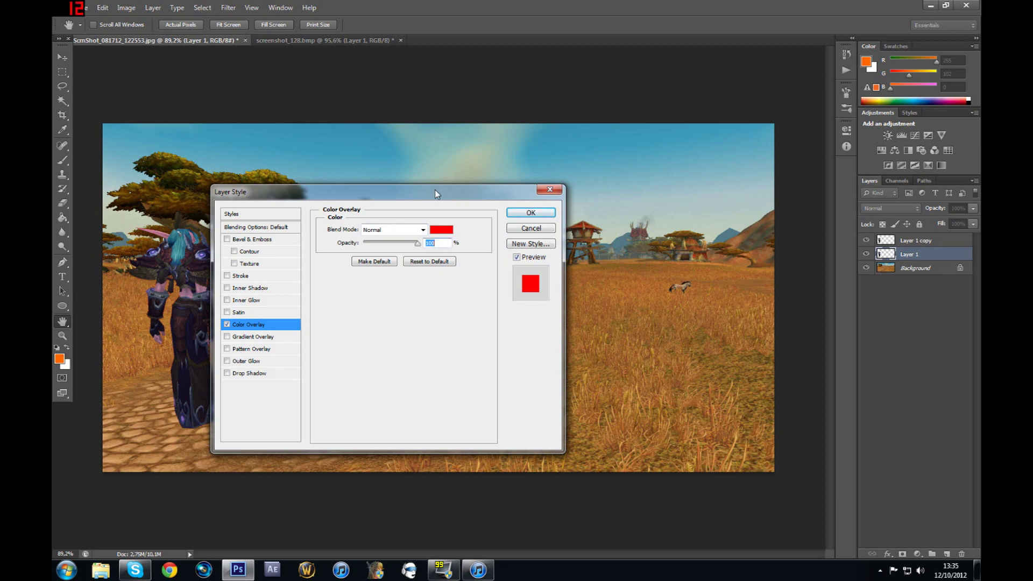
pyautogui.moveTo(441, 193); pyautogui.dragTo(485, 163)
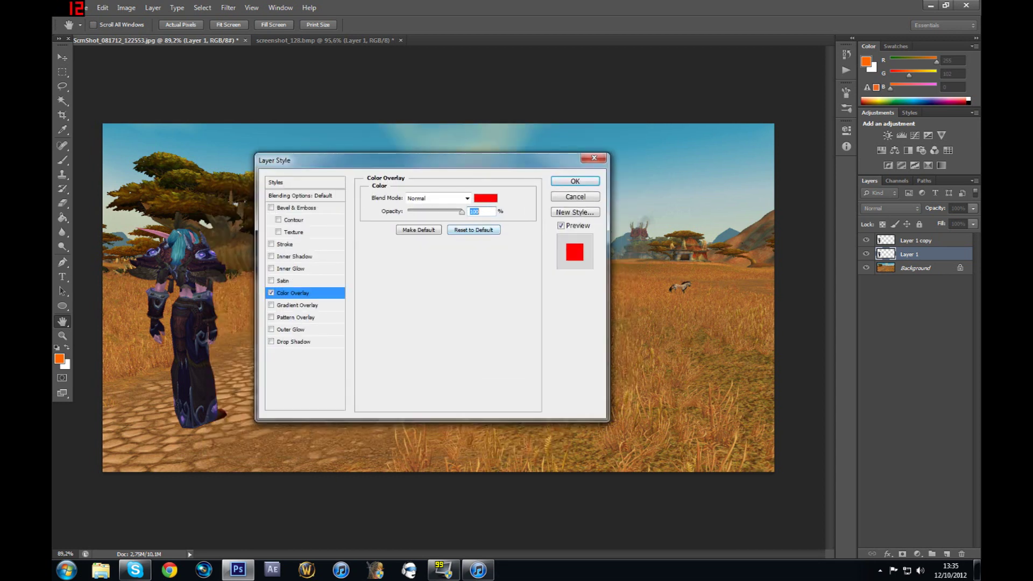
pyautogui.click(484, 199)
pyautogui.moveTo(473, 242); pyautogui.dragTo(317, 325)
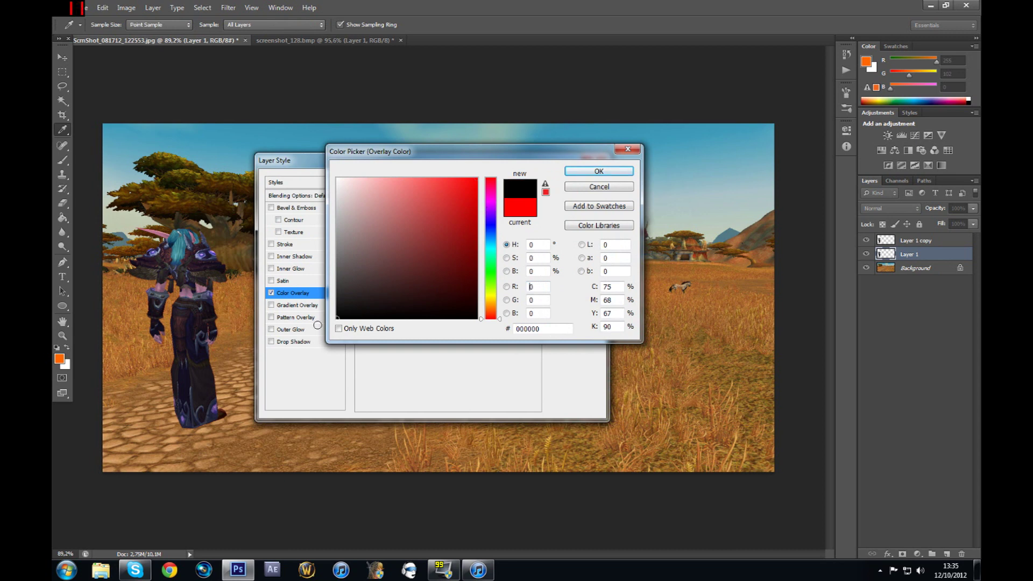
pyautogui.click(583, 172)
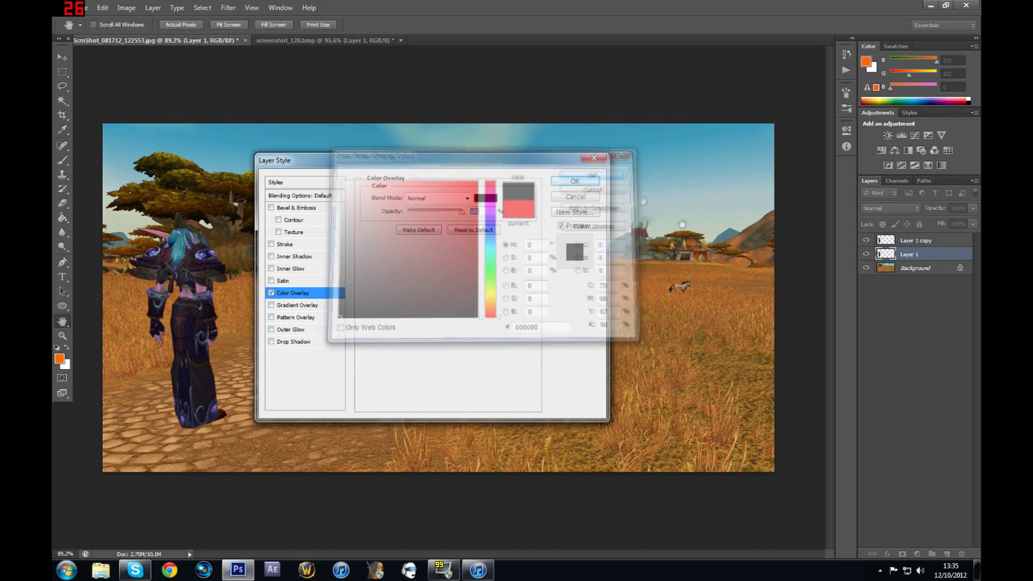
pyautogui.click(575, 182)
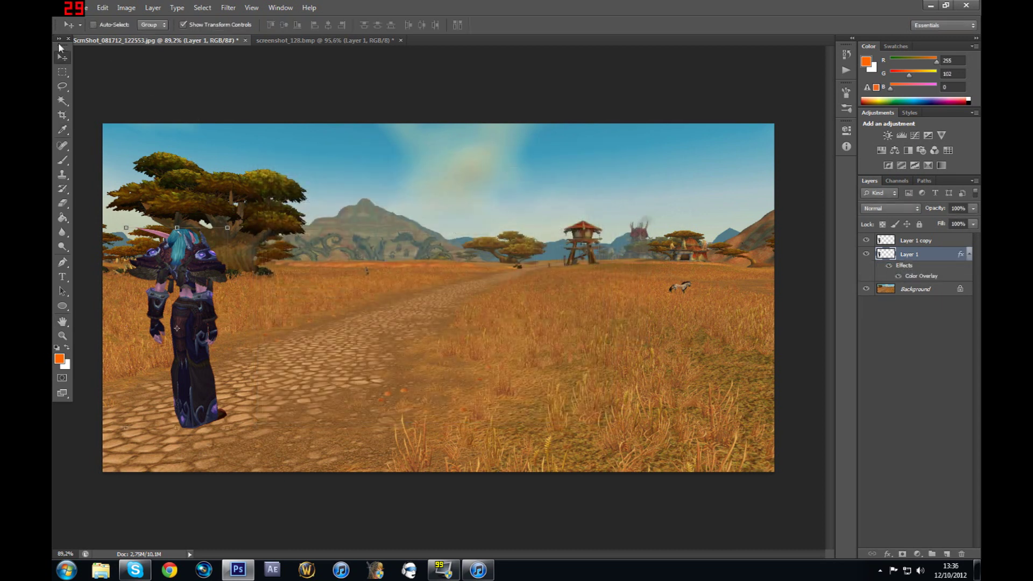
# Hide the Layer 1 copy layer above the black silhouette.
pyautogui.click(896, 242)
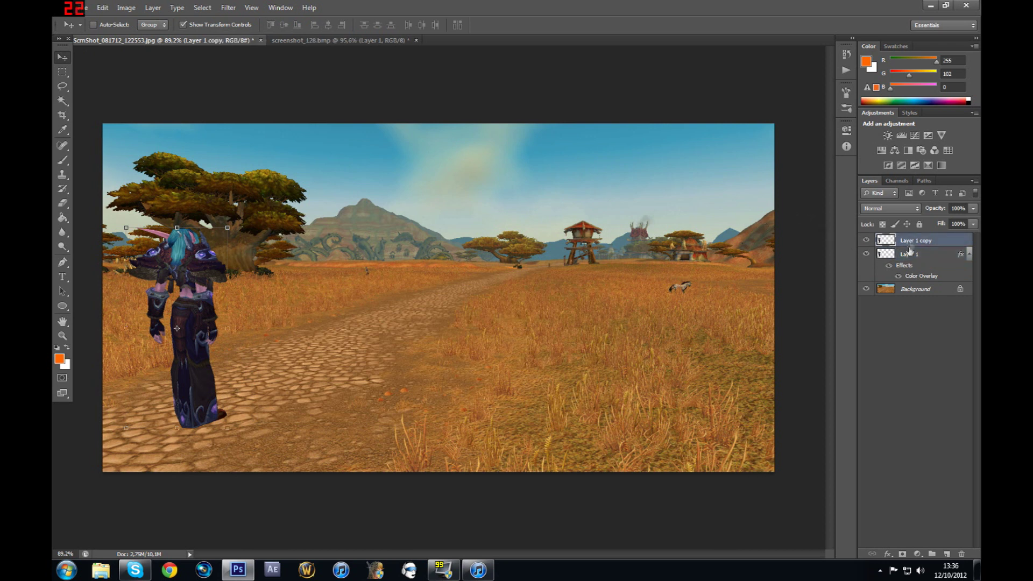
pyautogui.click(866, 241)
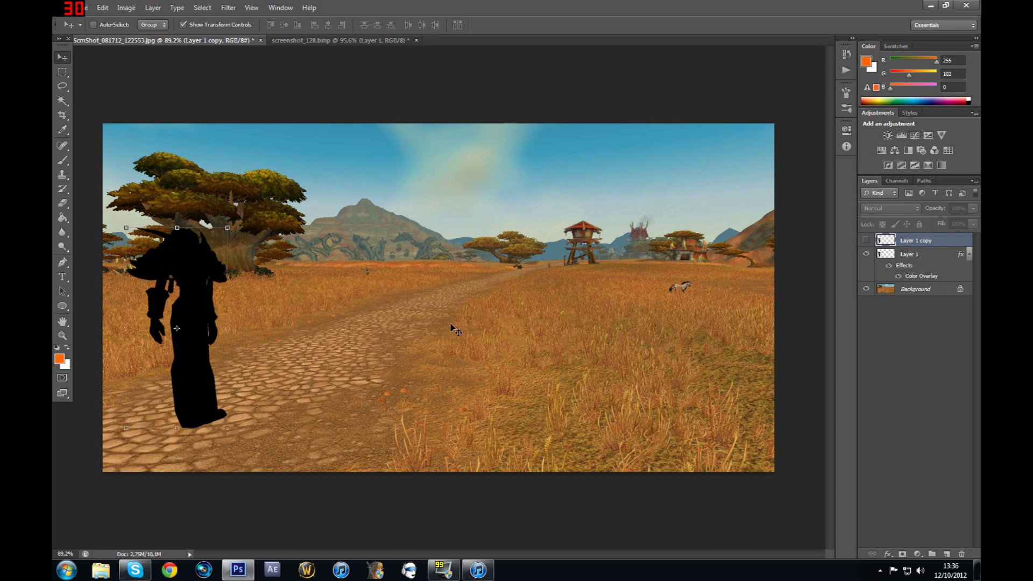
# Show the Layer 1 copy and transform the black Layer 1 to about 81% width, -94% height and 55.7° rotation as a shadow on the path.
pyautogui.click(866, 241)
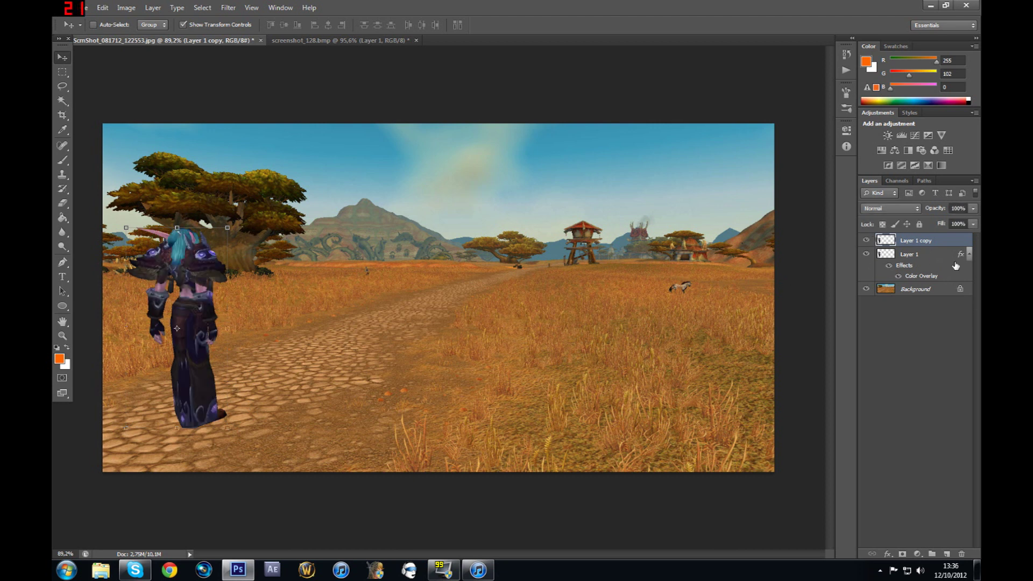
pyautogui.click(902, 255)
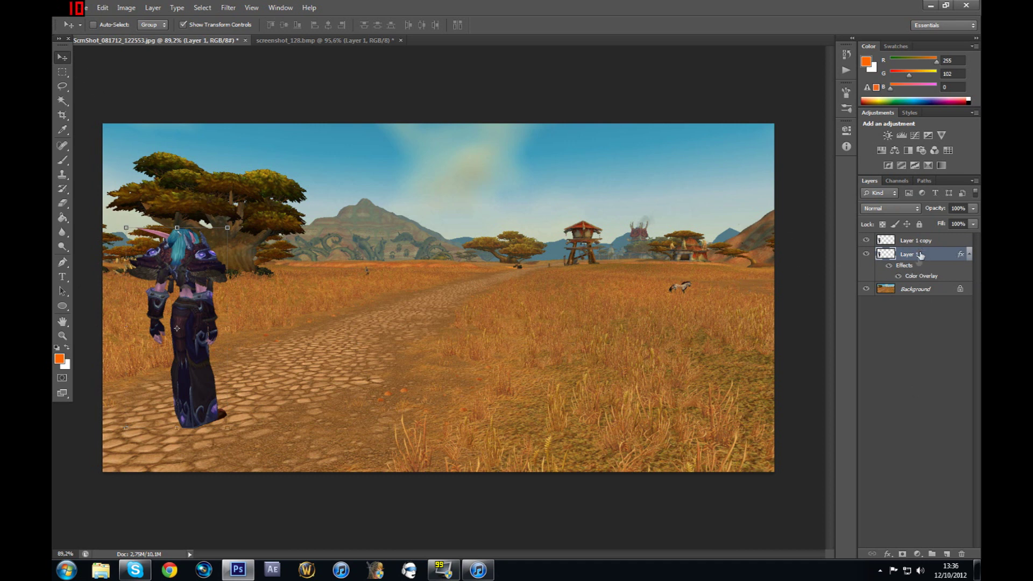
pyautogui.click(125, 227)
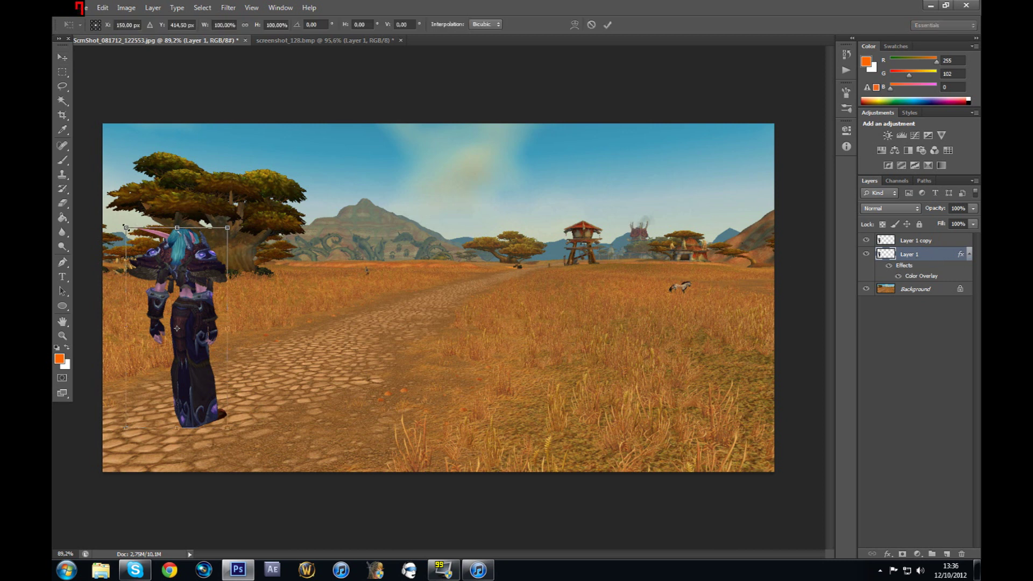
pyautogui.moveTo(125, 227); pyautogui.dragTo(431, 336)
pyautogui.moveTo(285, 295); pyautogui.dragTo(271, 338)
pyautogui.moveTo(298, 297); pyautogui.dragTo(348, 276)
pyautogui.moveTo(305, 353); pyautogui.dragTo(293, 347)
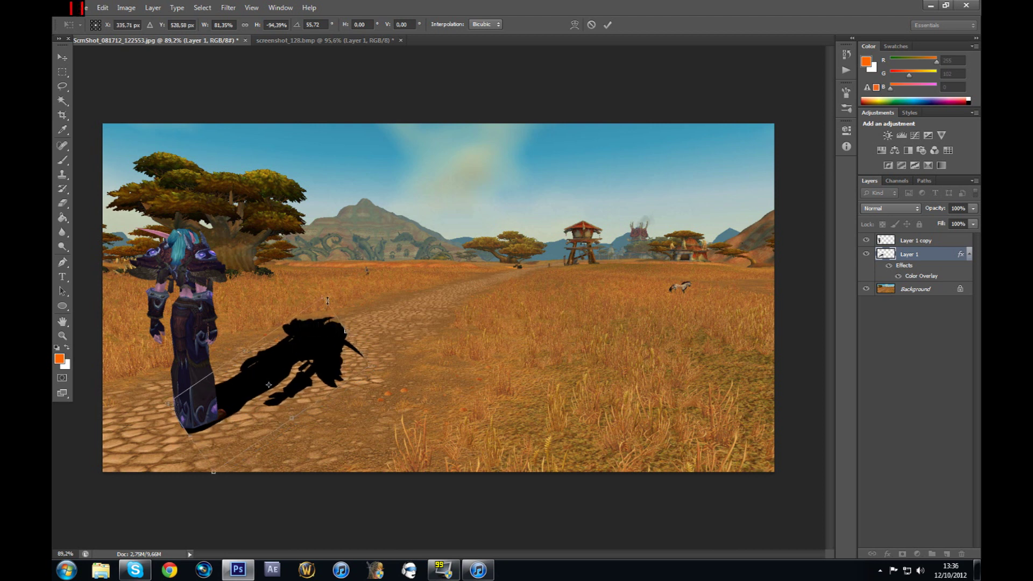
# Refine the shadow transformation to about 65.8% width, -98.1% height and 59.44° rotation, aligned with the character's feet, and apply it.
pyautogui.moveTo(323, 294)
pyautogui.mouseDown()
pyautogui.moveTo(329, 306)
pyautogui.moveTo(339, 294)
pyautogui.moveTo(329, 305)
pyautogui.mouseUp()
pyautogui.moveTo(313, 339); pyautogui.dragTo(320, 339)
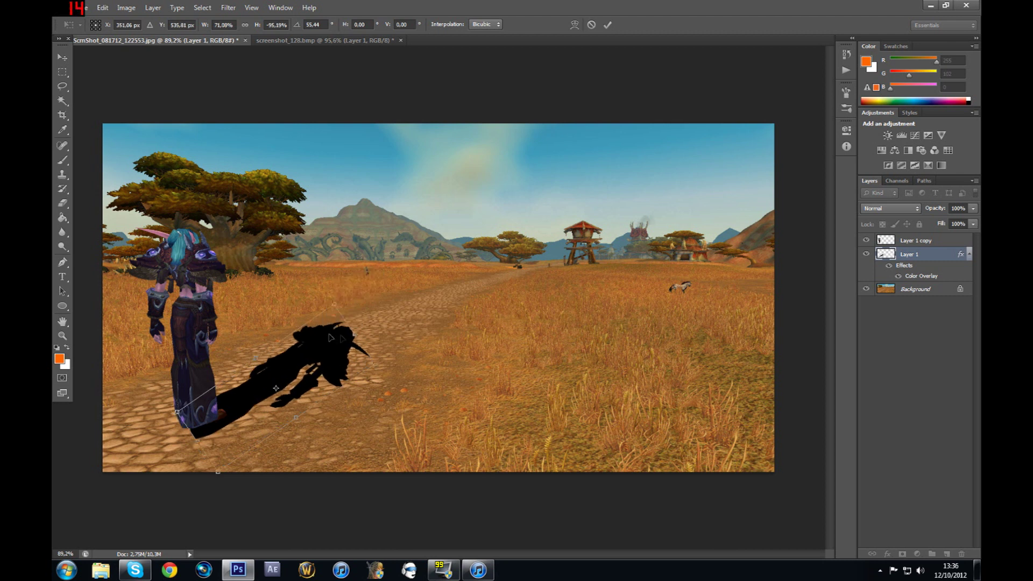
pyautogui.moveTo(383, 343); pyautogui.dragTo(391, 351)
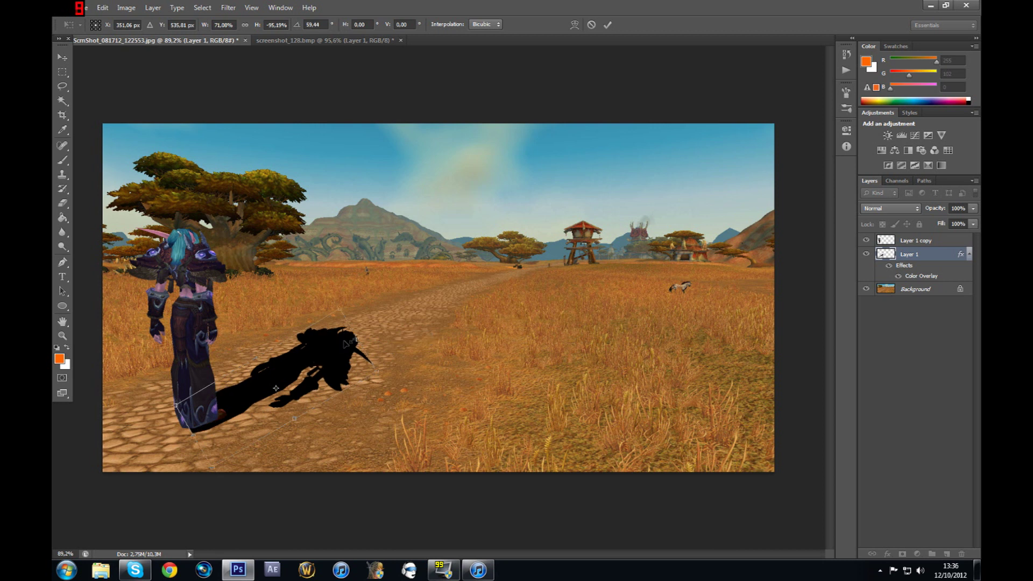
pyautogui.moveTo(339, 309)
pyautogui.mouseDown()
pyautogui.moveTo(358, 308)
pyautogui.moveTo(346, 311)
pyautogui.mouseUp()
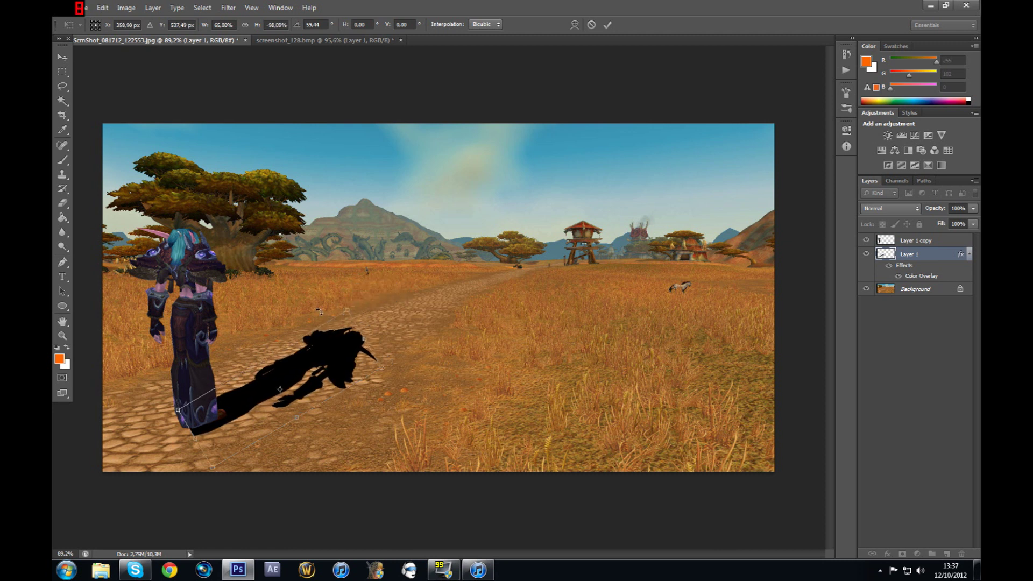
pyautogui.click(62, 57)
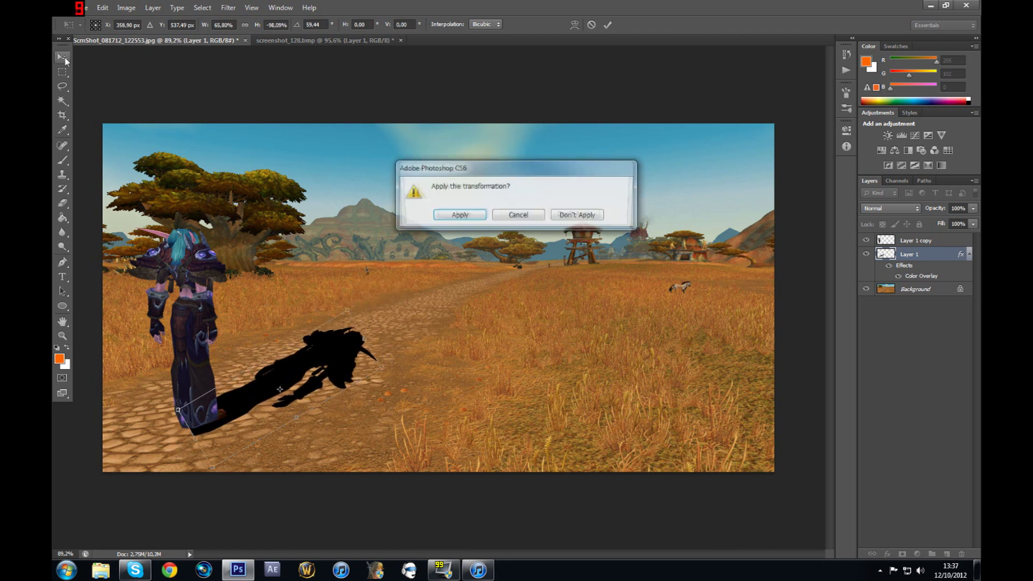
pyautogui.click(461, 215)
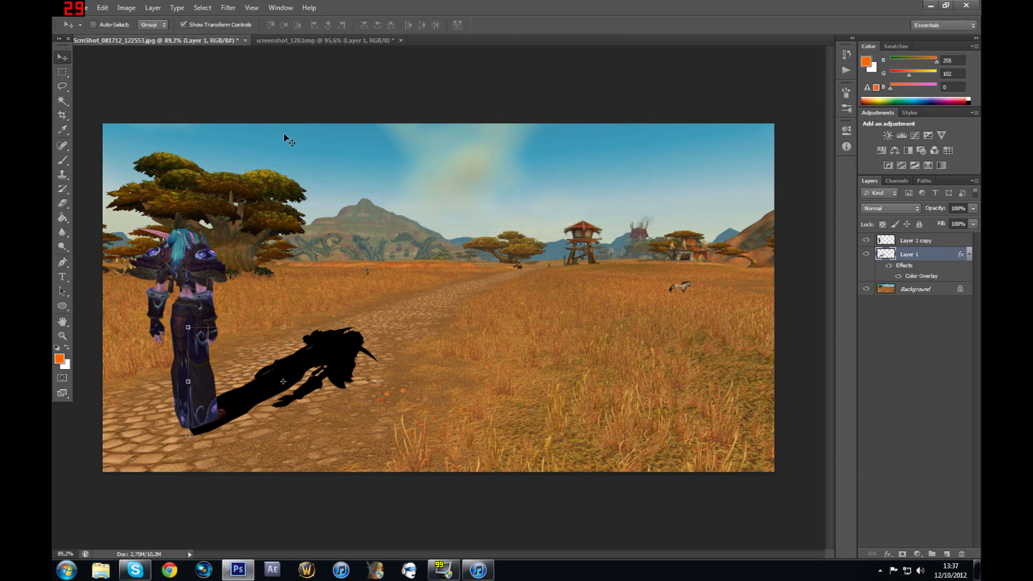
# Turn off the transform controls and add a new empty layer between Layer 1 and Layer 1 copy.
pyautogui.click(199, 22)
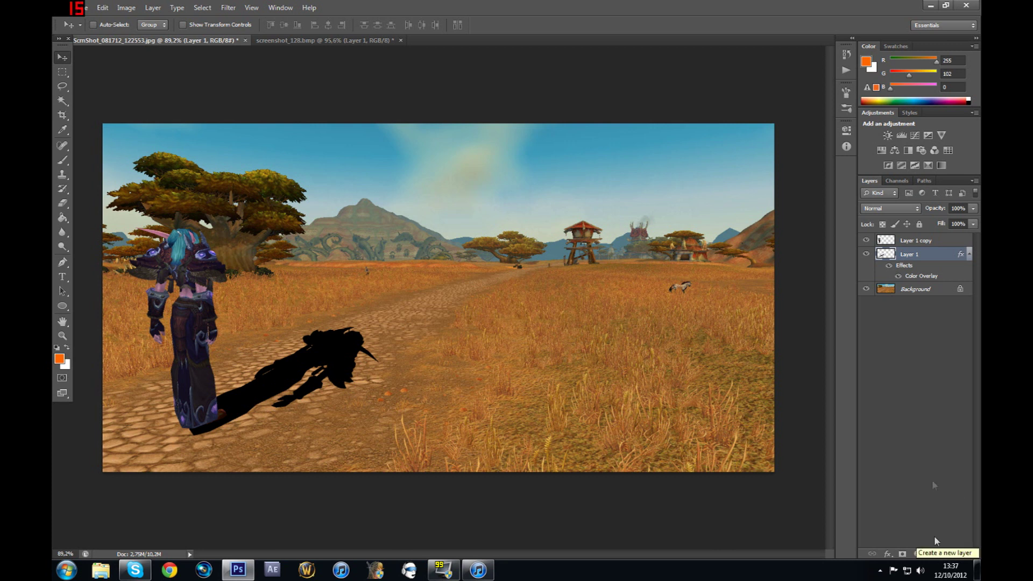
pyautogui.click(947, 553)
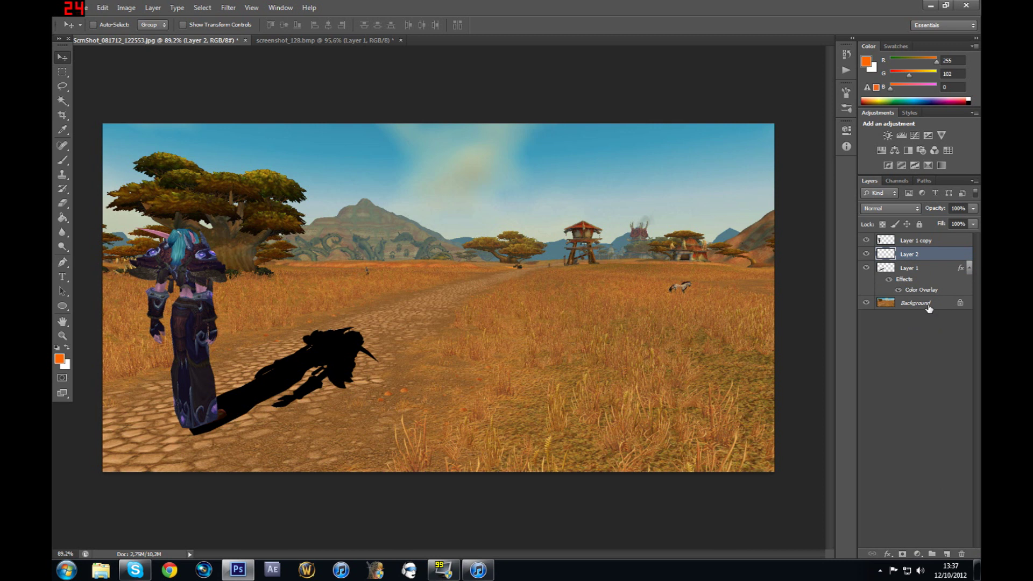
pyautogui.click(903, 272)
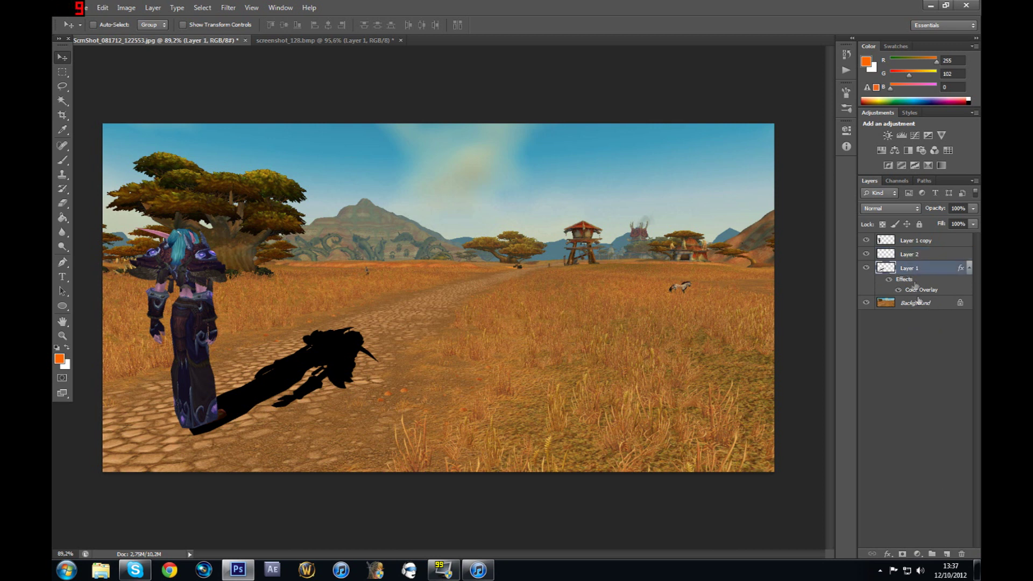
pyautogui.click(912, 257)
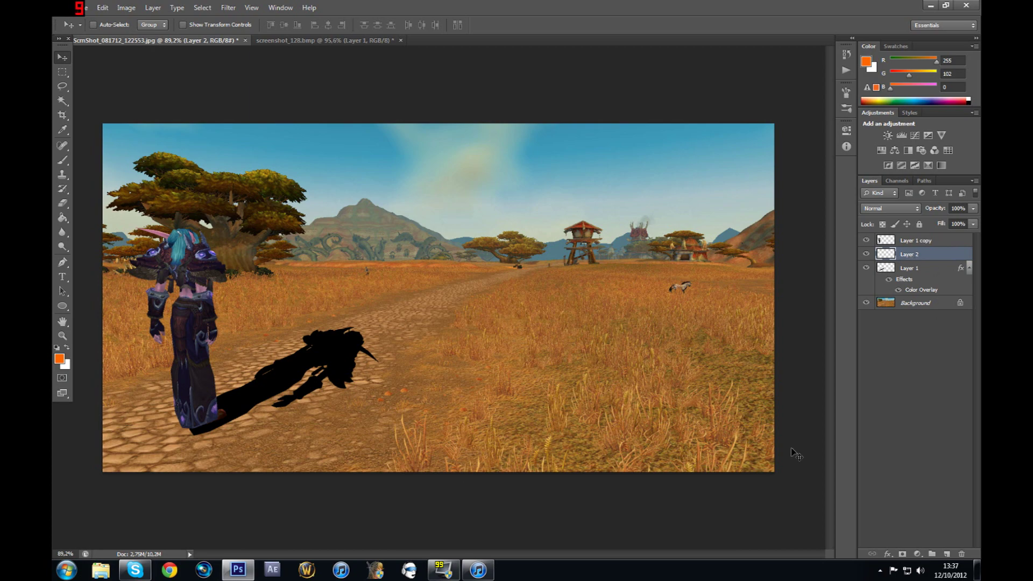
# Draw a closed Pen path on Layer 2 around the bottom of the character's robe, bridging the feet and the edge of the shadow.
pyautogui.click(62, 335)
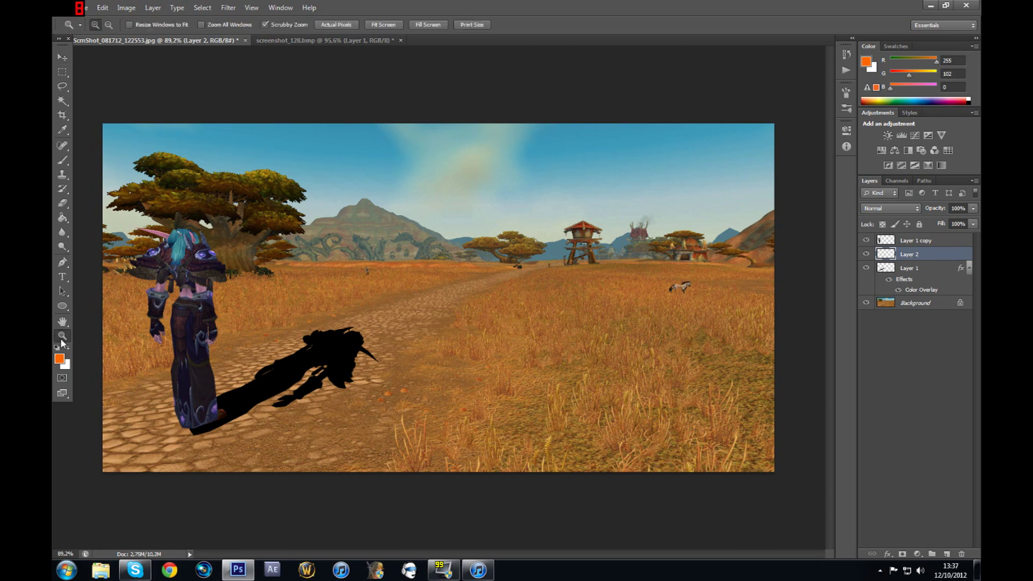
pyautogui.click(214, 418)
pyautogui.click(214, 418)
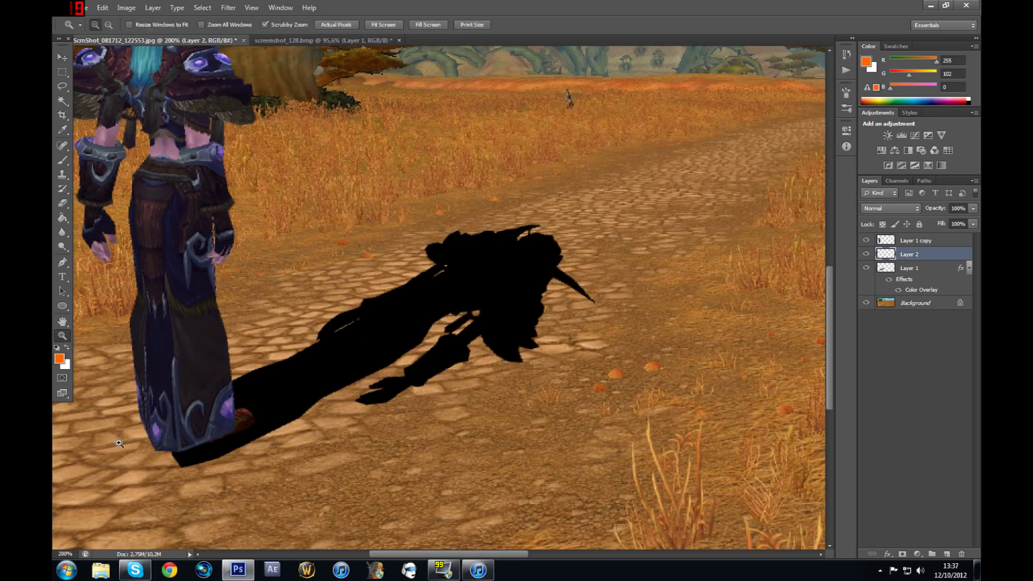
pyautogui.click(117, 443)
pyautogui.moveTo(399, 554); pyautogui.dragTo(371, 554)
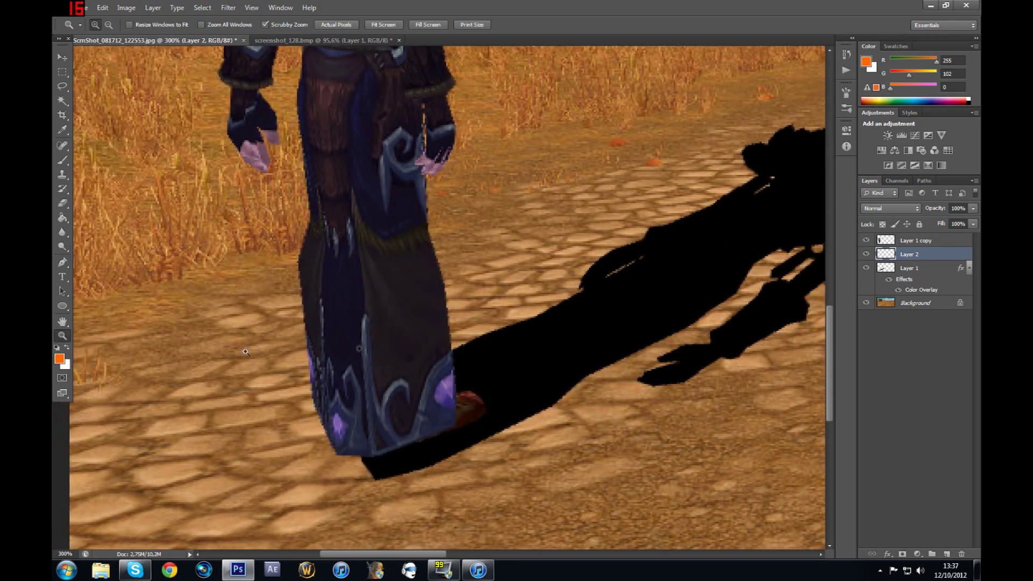
pyautogui.click(62, 262)
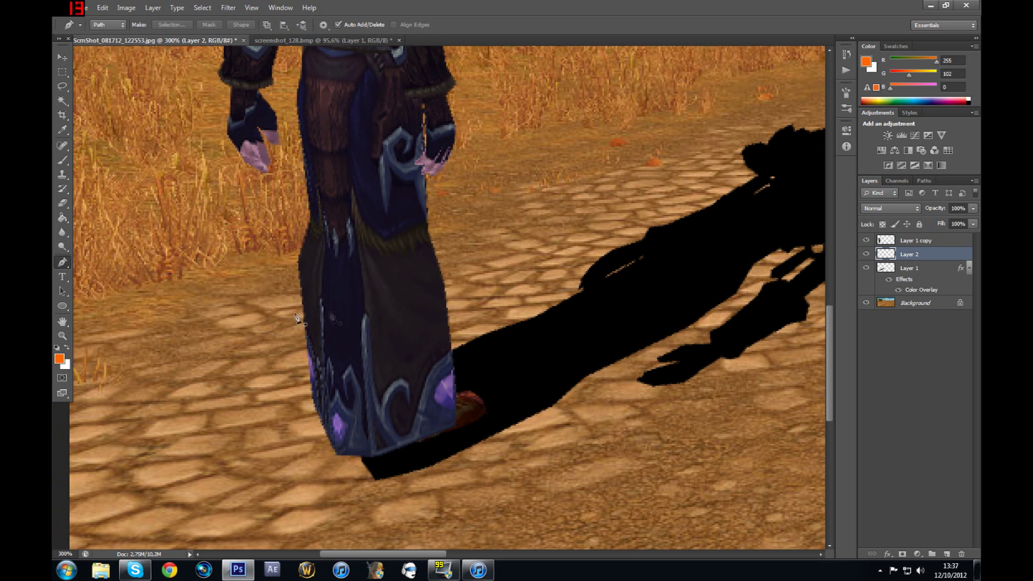
pyautogui.click(68, 260)
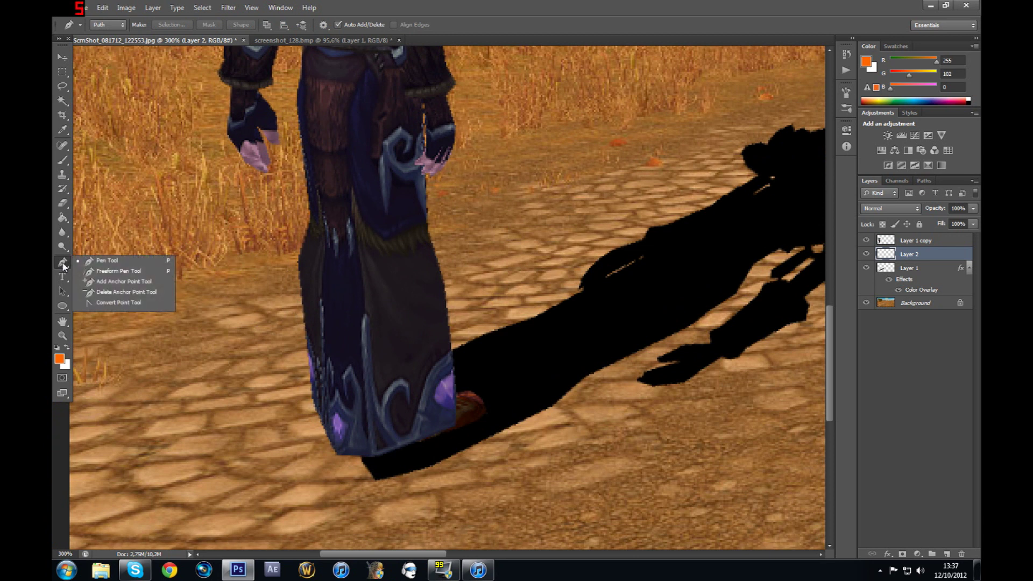
pyautogui.click(64, 264)
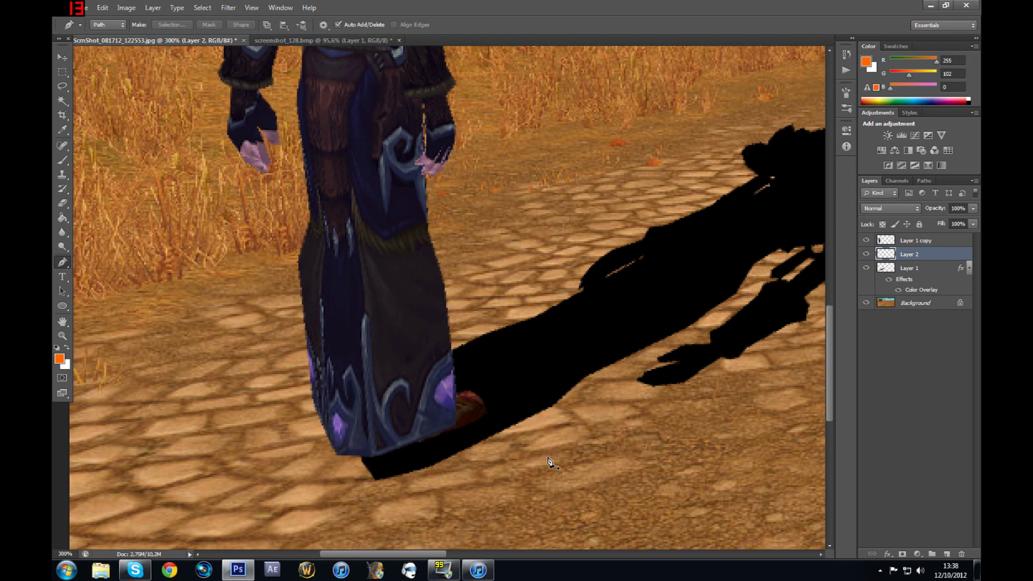
pyautogui.click(382, 479)
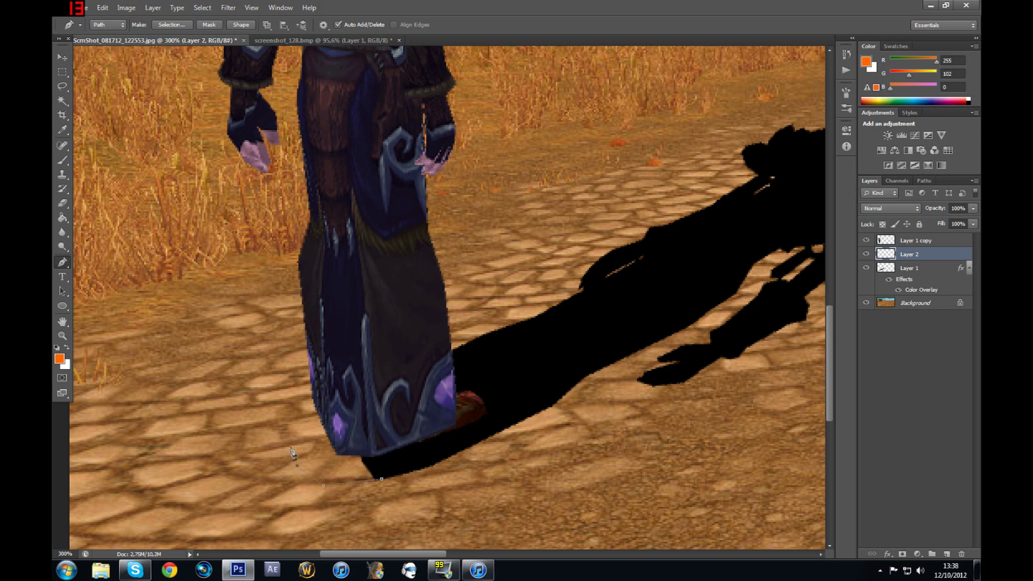
pyautogui.click(307, 407)
pyautogui.click(332, 399)
pyautogui.click(387, 398)
pyautogui.click(418, 441)
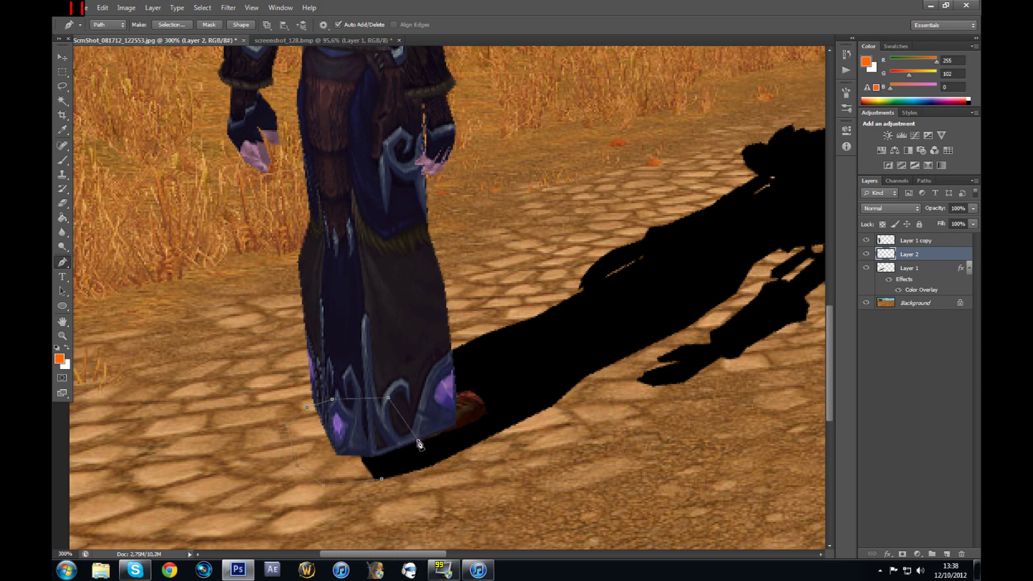
pyautogui.click(383, 481)
pyautogui.rightClick(411, 455)
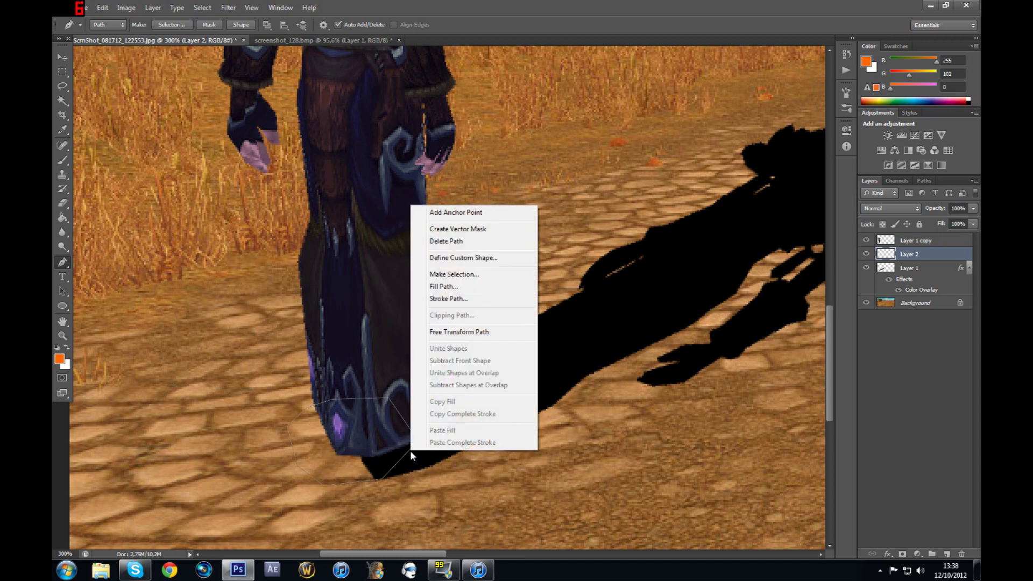
pyautogui.click(460, 289)
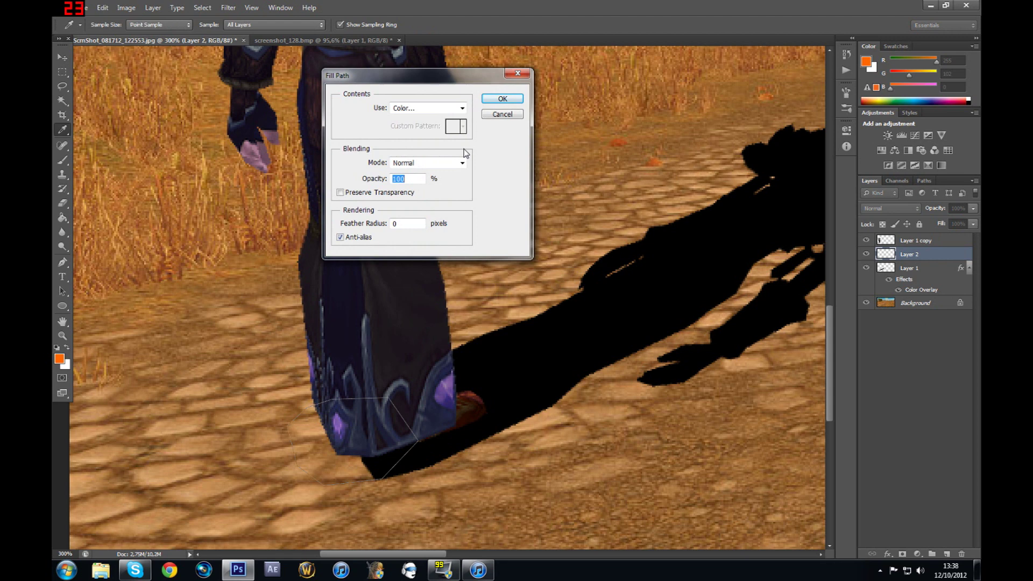
pyautogui.click(502, 99)
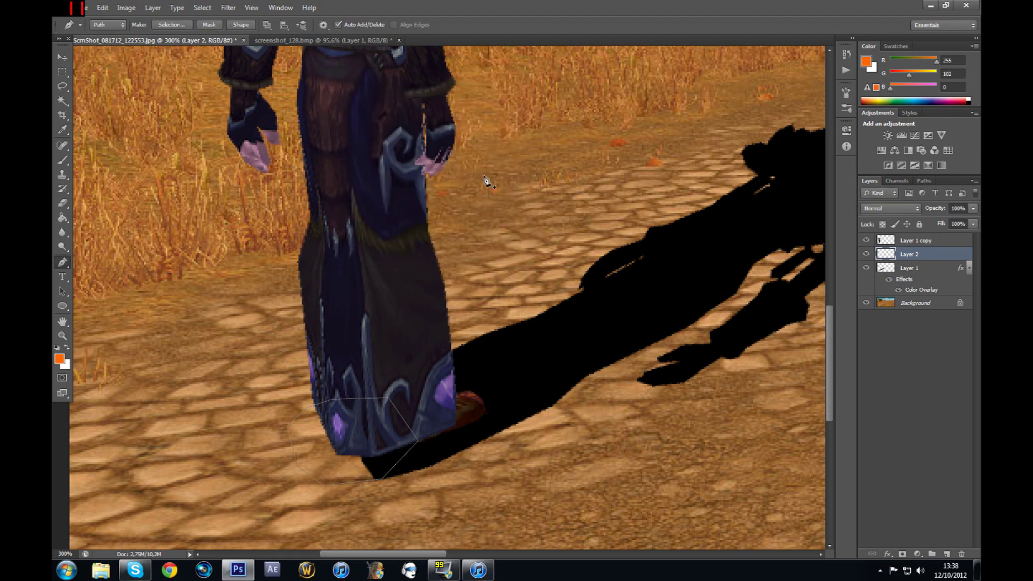
# Set the foreground color to black (000000) and fill the path on Layer 2 with Normal mode and 100% opacity.
pyautogui.click(60, 359)
pyautogui.moveTo(458, 310); pyautogui.dragTo(246, 379)
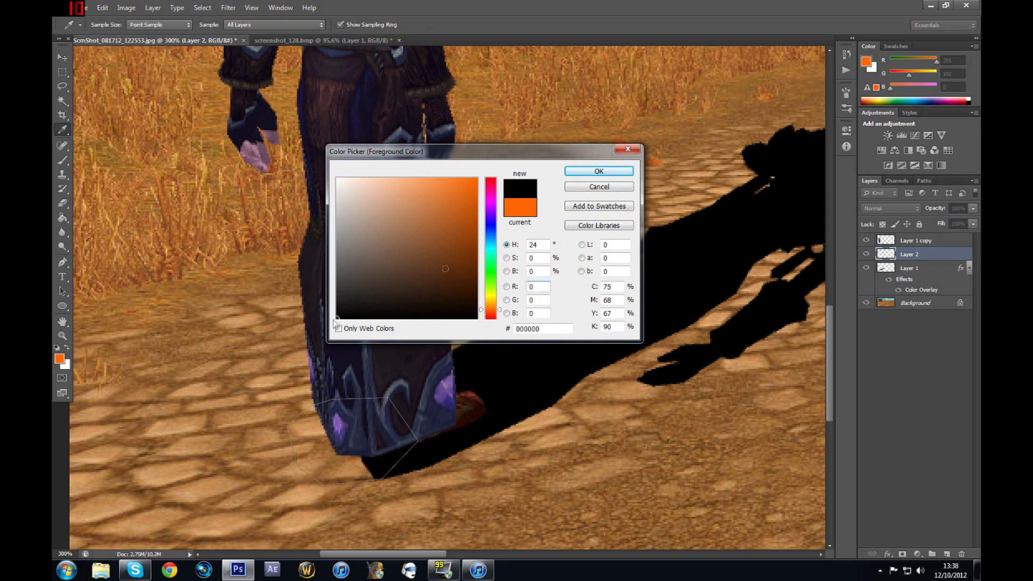
pyautogui.click(616, 173)
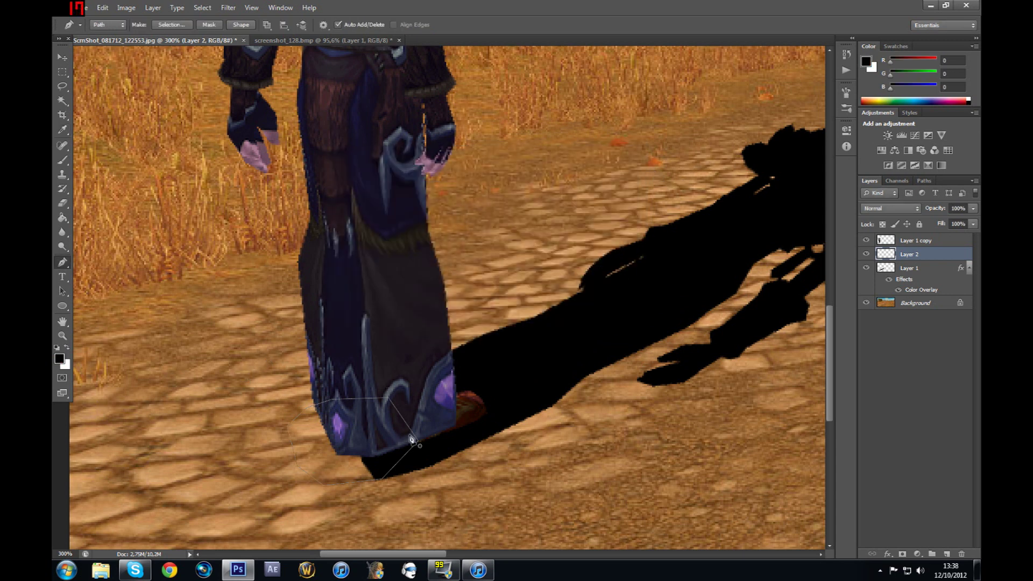
pyautogui.rightClick(416, 442)
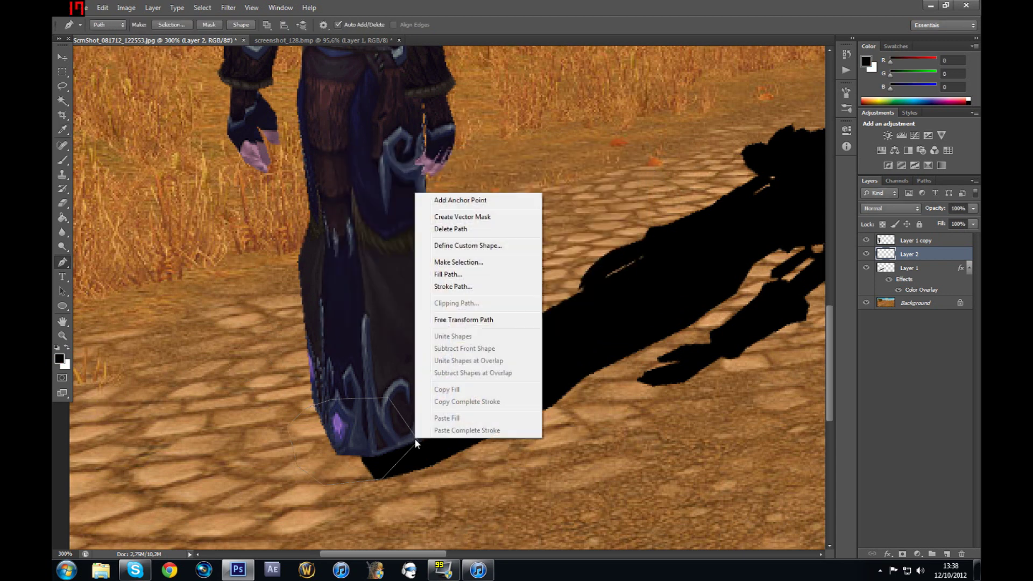
pyautogui.click(452, 274)
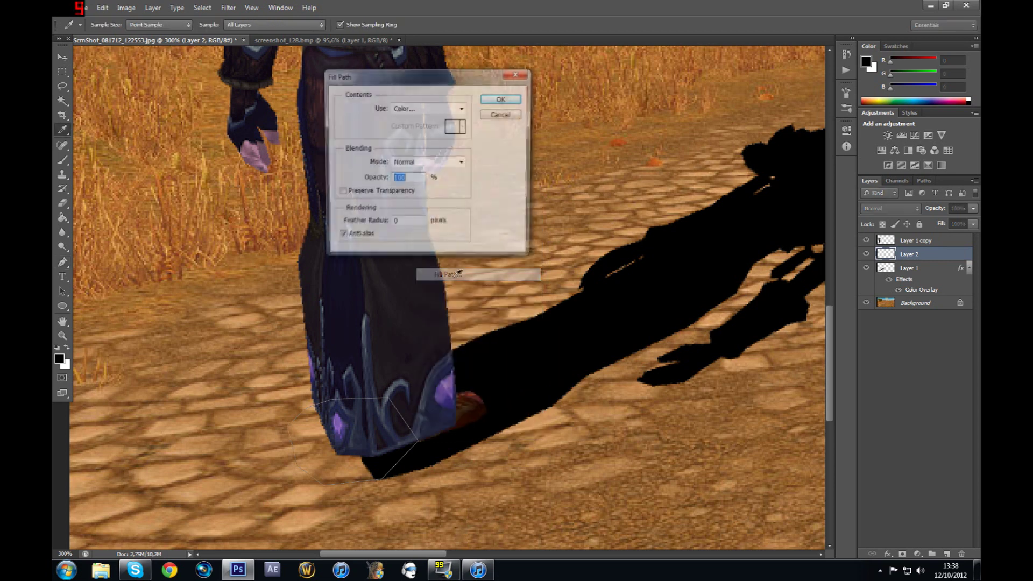
pyautogui.click(513, 99)
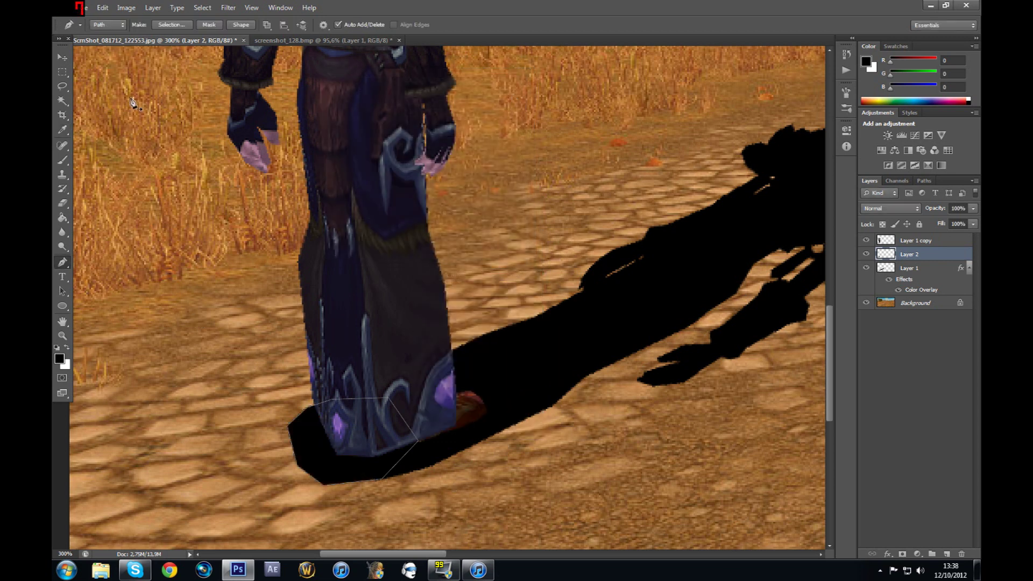
# Delete the filled Pen path around the character's feet and check the extended shadow against the whole scene.
pyautogui.click(66, 60)
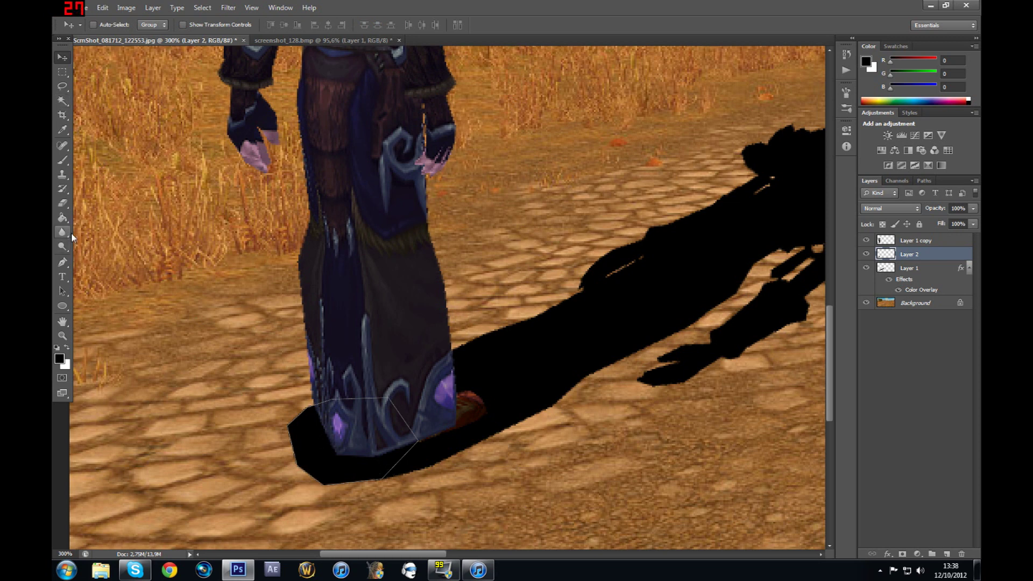
pyautogui.click(63, 263)
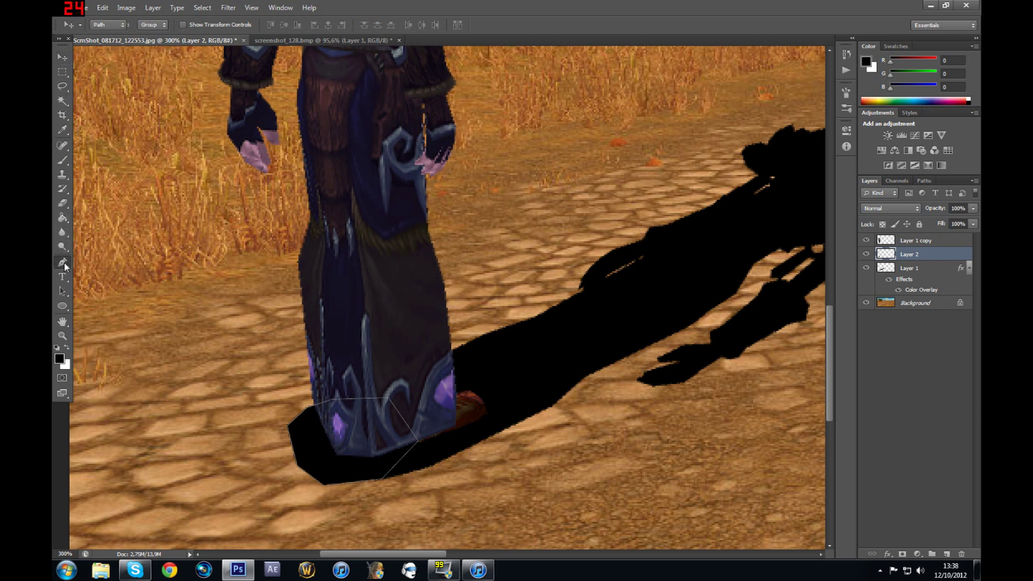
pyautogui.rightClick(411, 450)
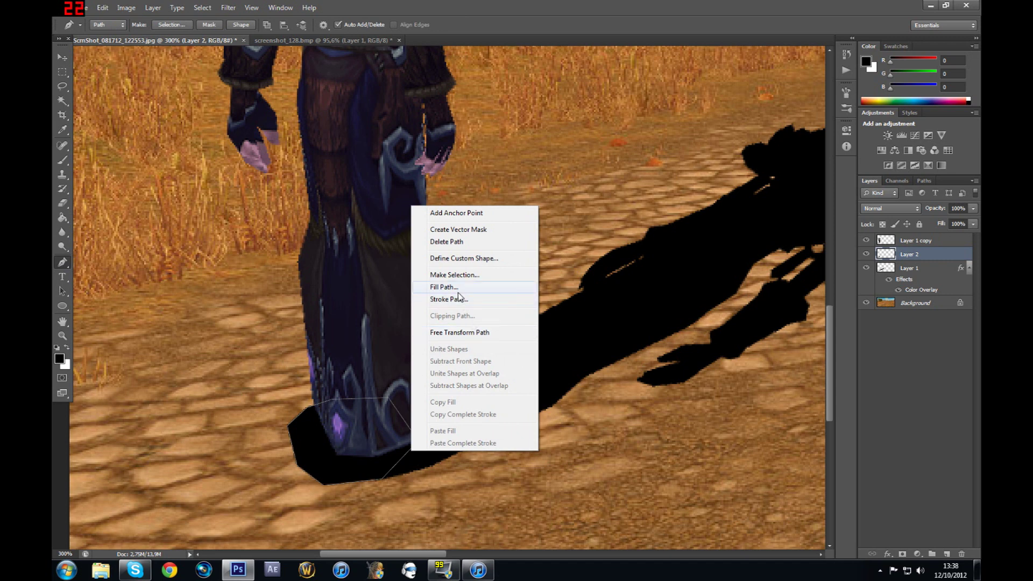
pyautogui.click(461, 243)
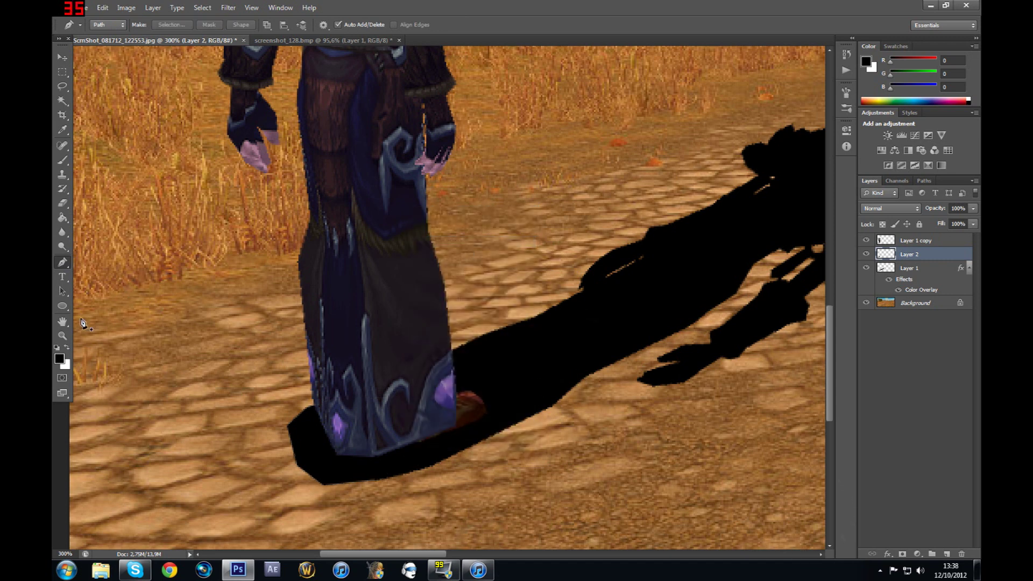
pyautogui.click(62, 335)
pyautogui.keyDown('alt'); pyautogui.click(596, 269); pyautogui.keyUp('alt')
pyautogui.moveTo(596, 269); pyautogui.dragTo(640, 243)
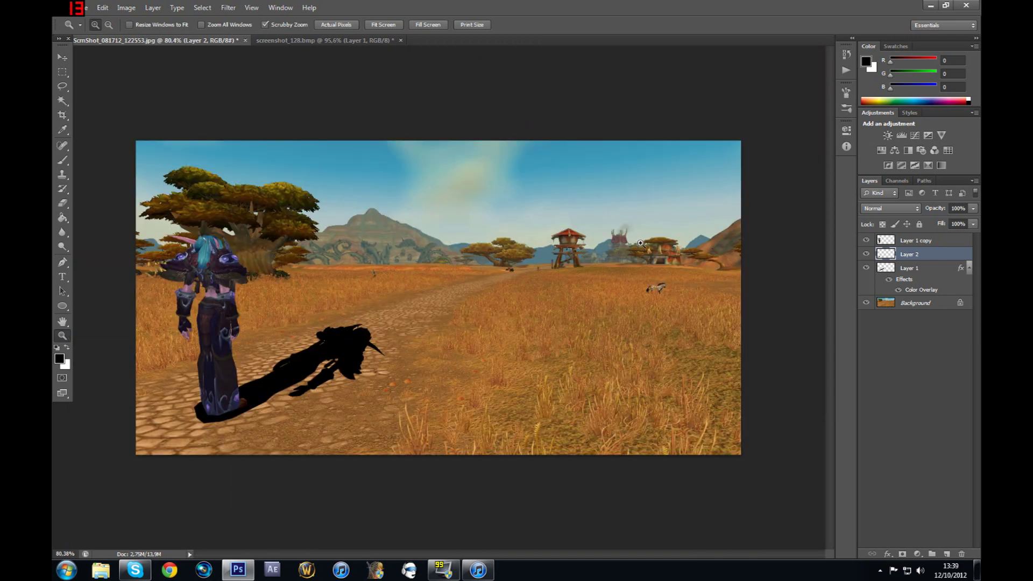
pyautogui.moveTo(484, 315); pyautogui.dragTo(506, 306)
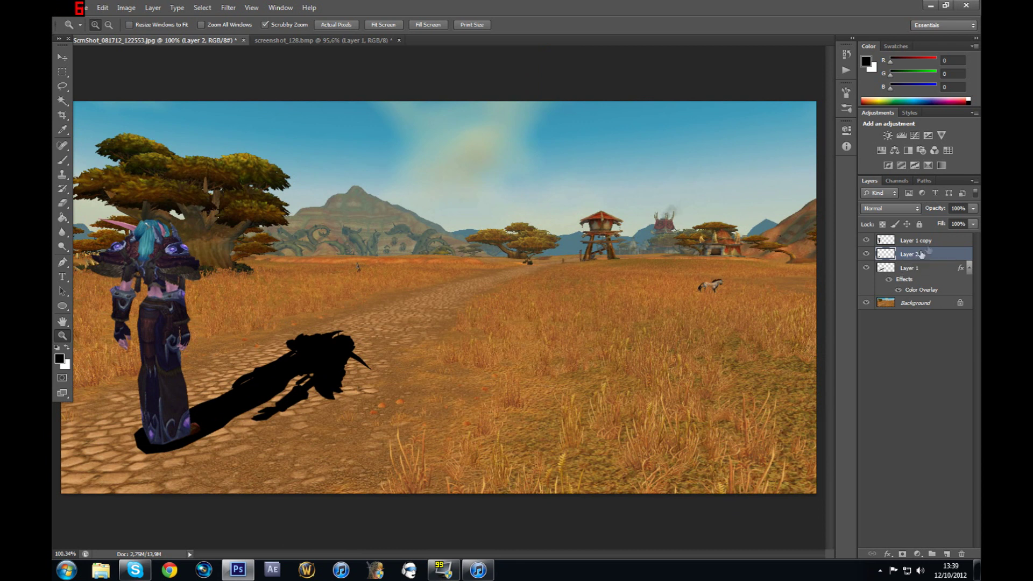
# Merge Layer 2 with the Layer 1 shadow into one layer and toggle its visibility to check the combined shadow.
pyautogui.click(62, 56)
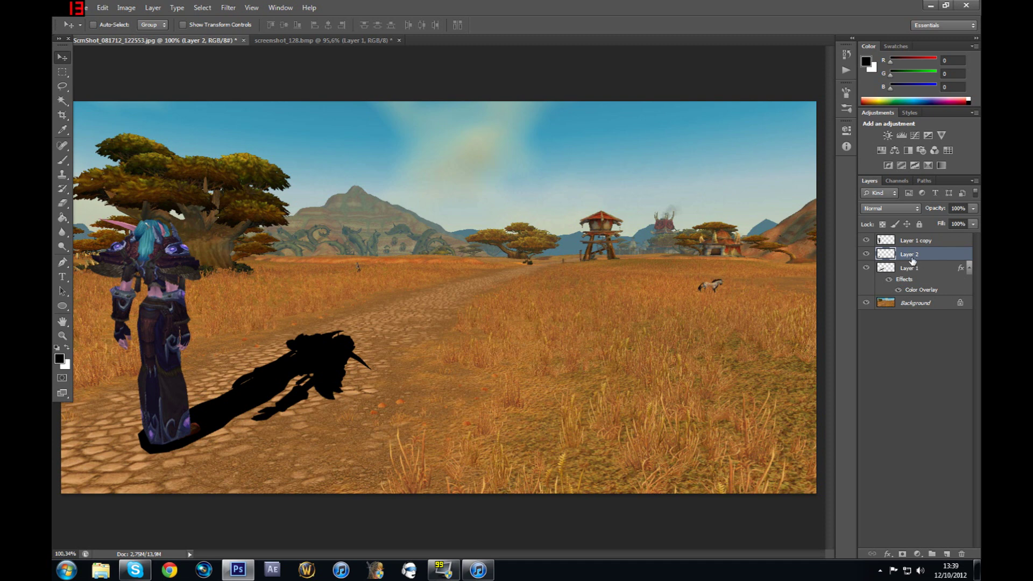
pyautogui.keyDown('ctrl'); pyautogui.click(902, 270); pyautogui.keyUp('ctrl')
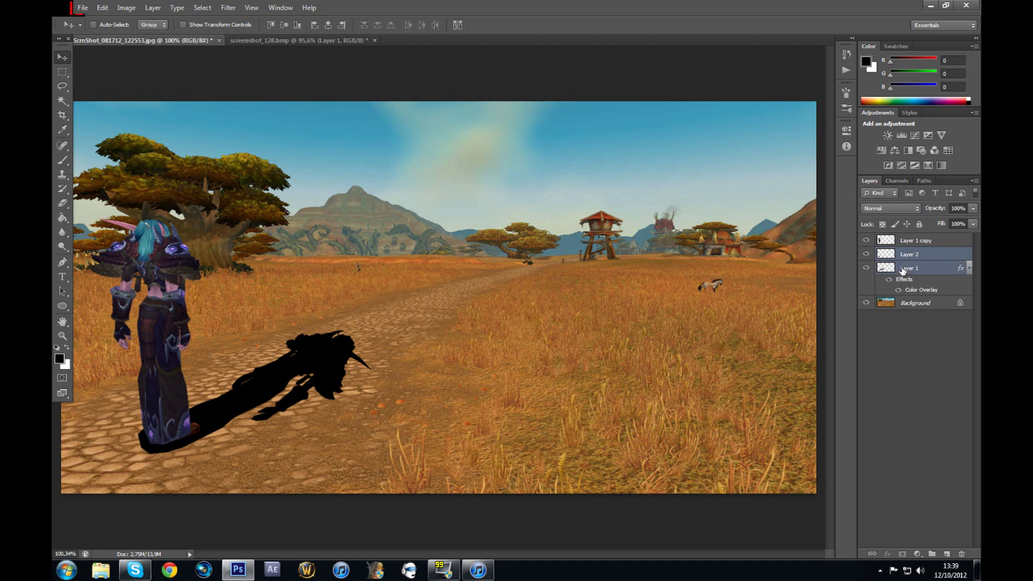
pyautogui.rightClick(906, 271)
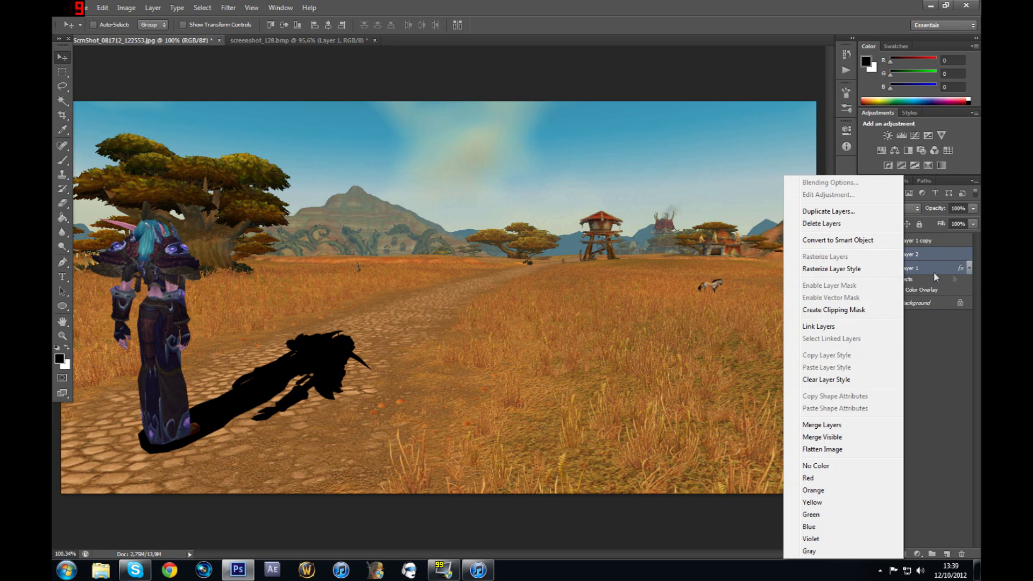
pyautogui.click(921, 262)
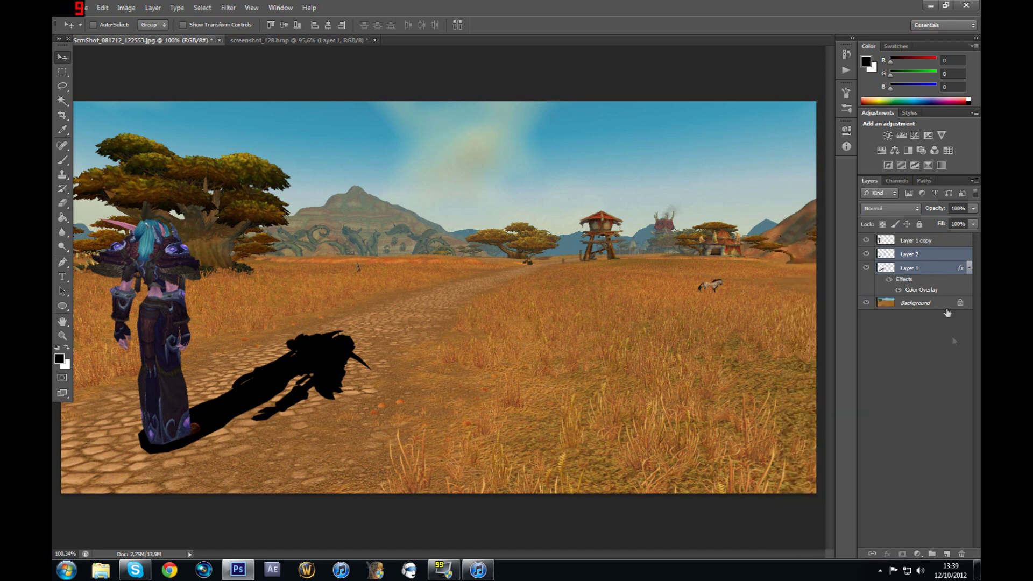
pyautogui.click(921, 259)
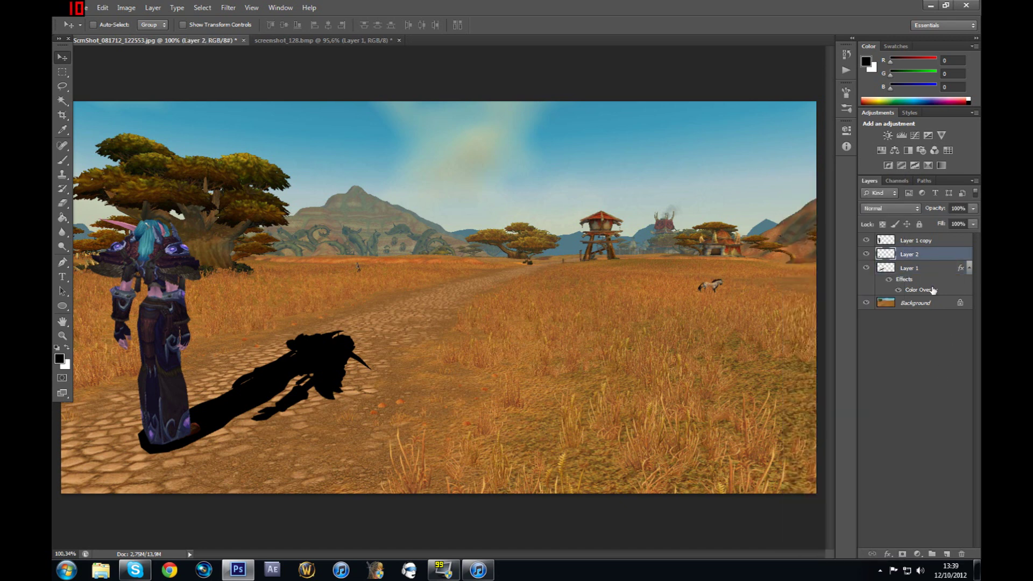
pyautogui.keyDown('ctrl'); pyautogui.click(908, 272); pyautogui.keyUp('ctrl')
pyautogui.rightClick(908, 271)
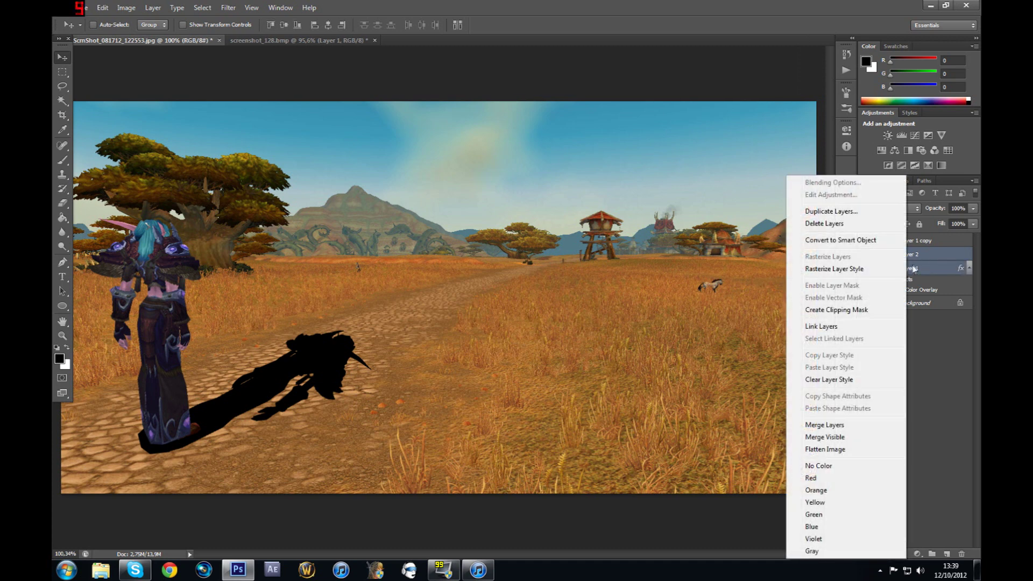
pyautogui.click(846, 430)
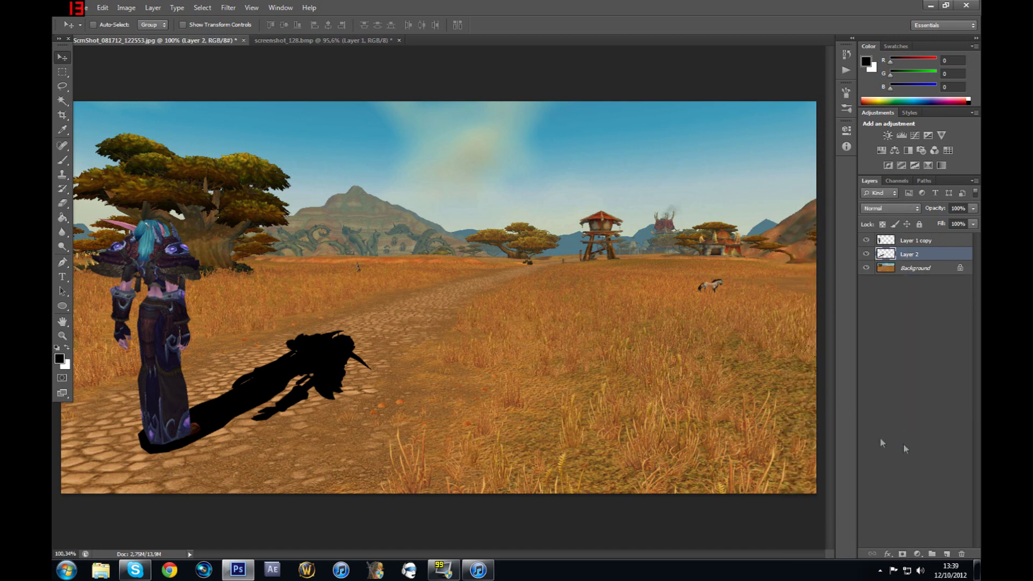
pyautogui.click(866, 255)
pyautogui.click(866, 255)
pyautogui.click(867, 255)
pyautogui.click(866, 255)
# Lower the opacity of the merged shadow layer to 75%.
pyautogui.click(974, 209)
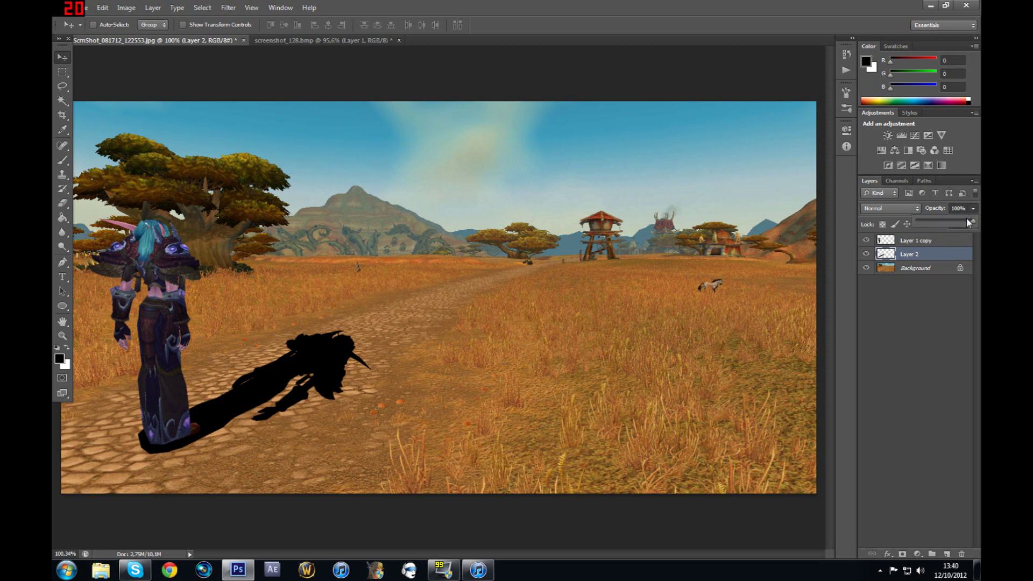
pyautogui.click(966, 221)
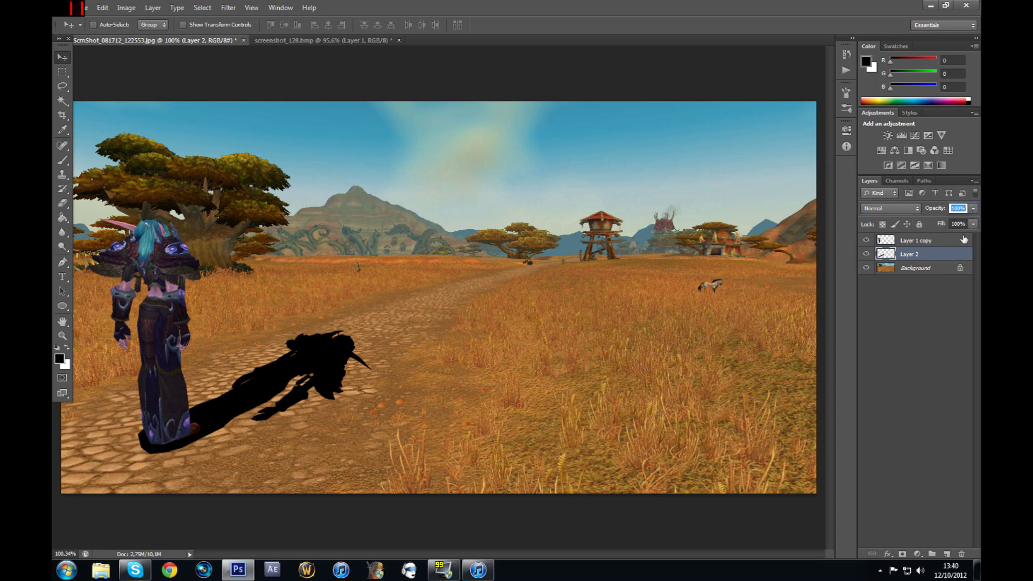
pyautogui.doubleClick(910, 254)
pyautogui.press('Return')
pyautogui.click(972, 209)
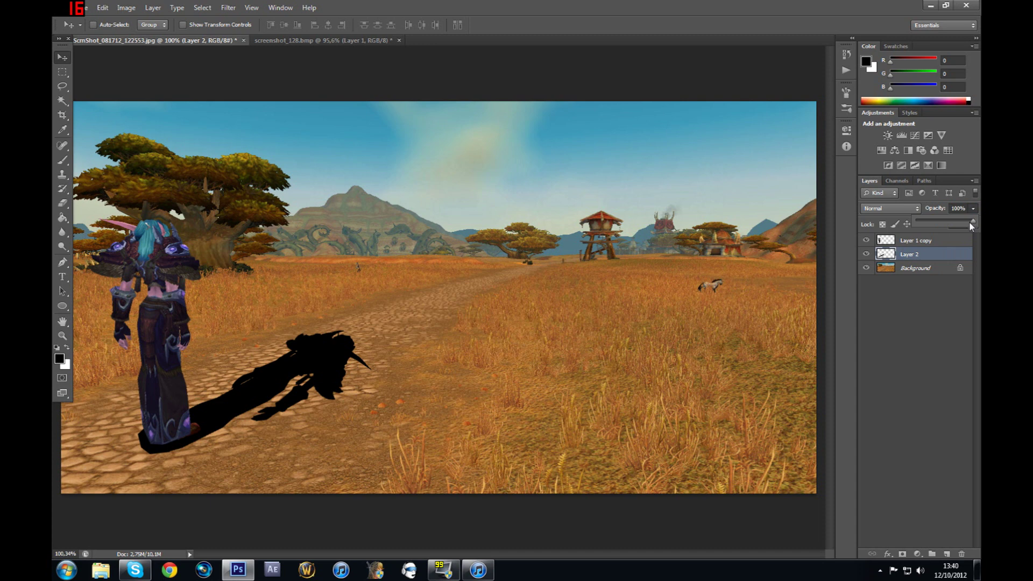
pyautogui.moveTo(967, 220); pyautogui.dragTo(954, 224)
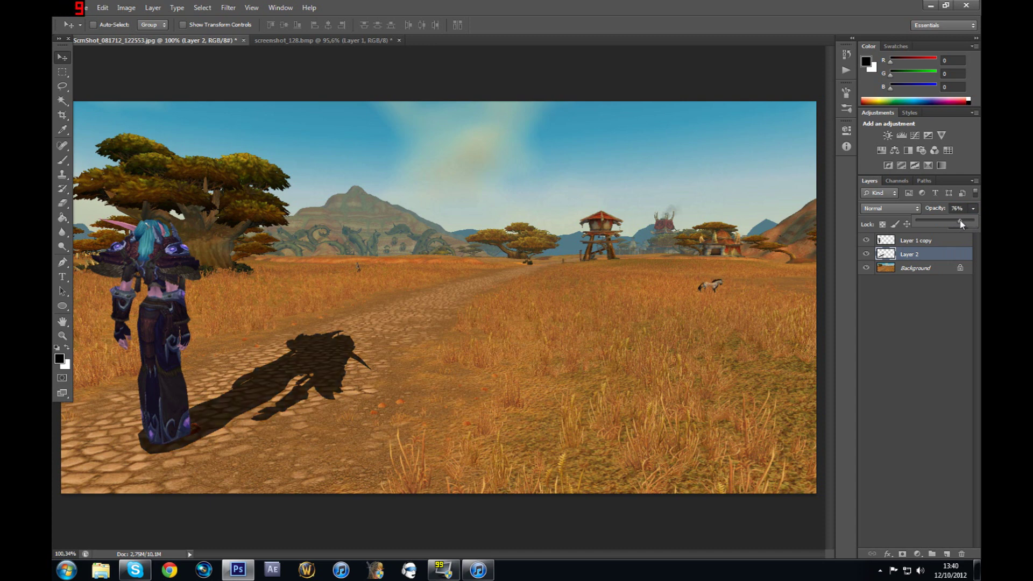
pyautogui.click(914, 380)
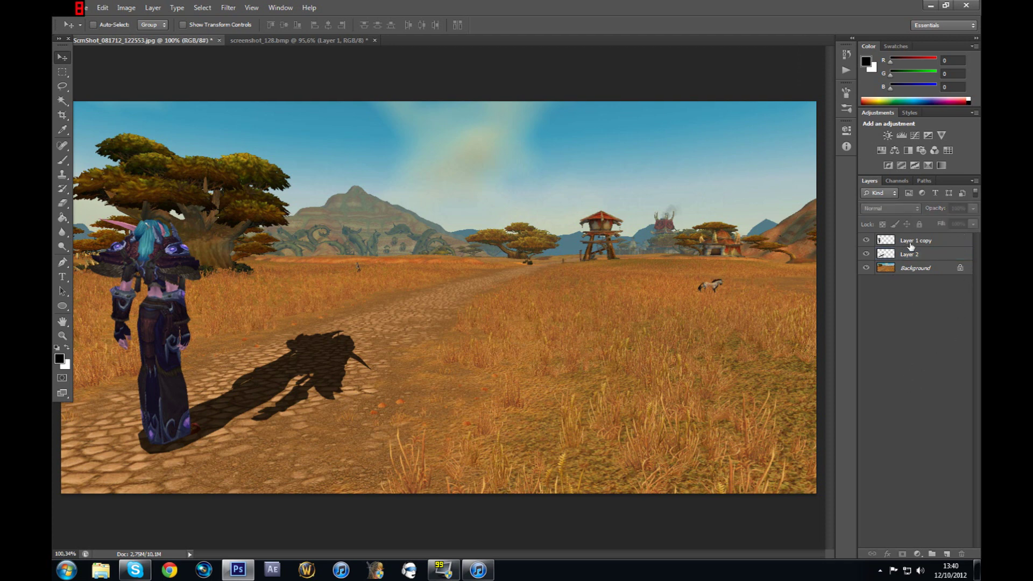
# Apply a light Gaussian Blur to the shadow on Layer 2, fine-tuning the radius to soften its edges.
pyautogui.click(926, 259)
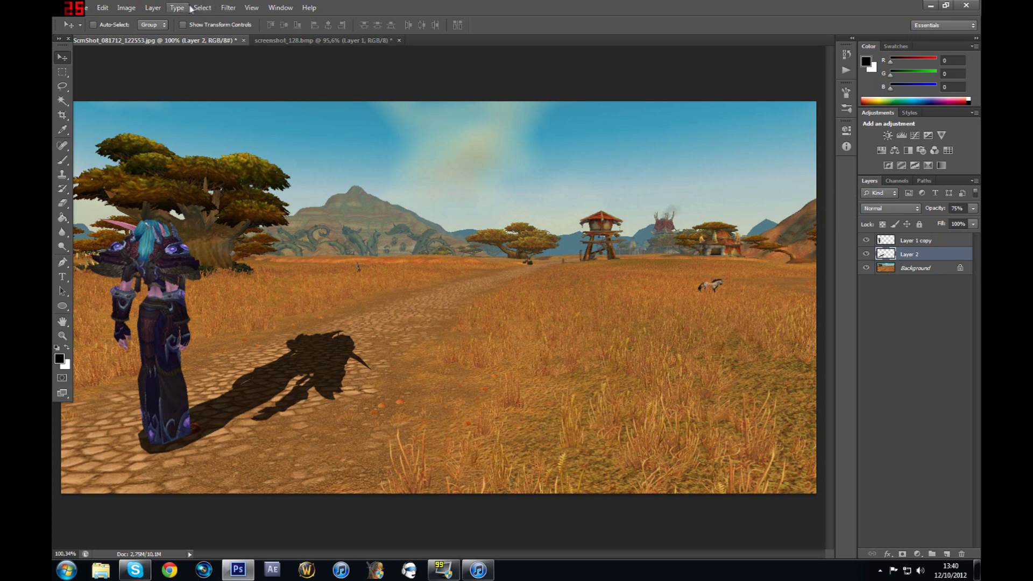
pyautogui.click(224, 10)
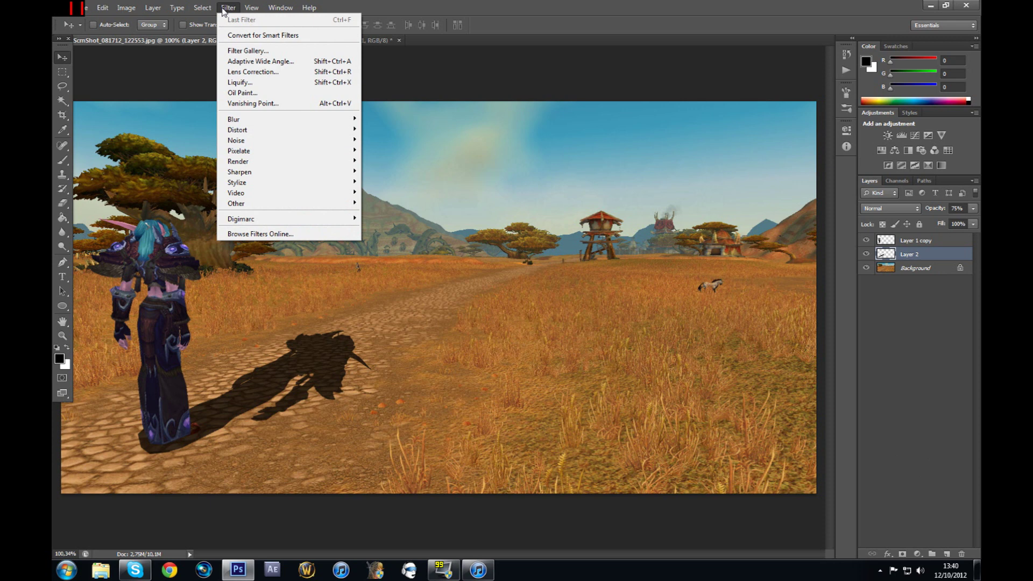
pyautogui.moveTo(250, 122)
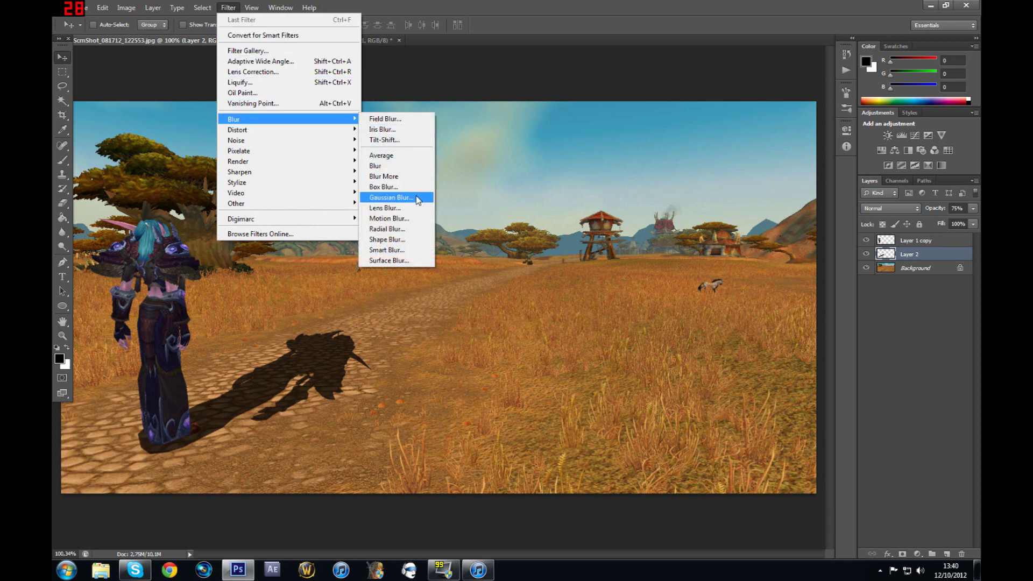
pyautogui.click(391, 198)
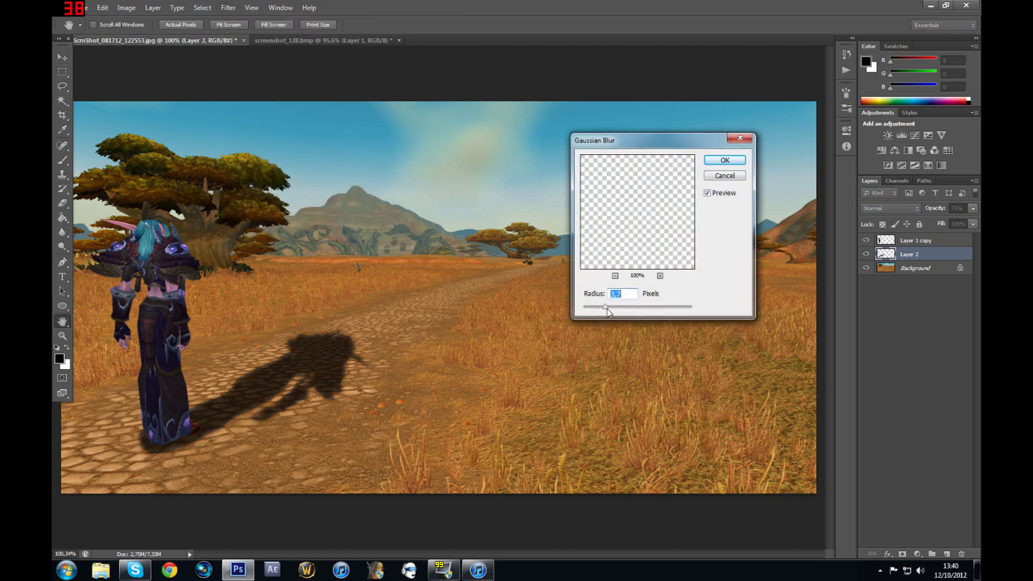
pyautogui.moveTo(606, 308); pyautogui.dragTo(596, 310)
pyautogui.moveTo(601, 310); pyautogui.dragTo(601, 310)
pyautogui.click(720, 164)
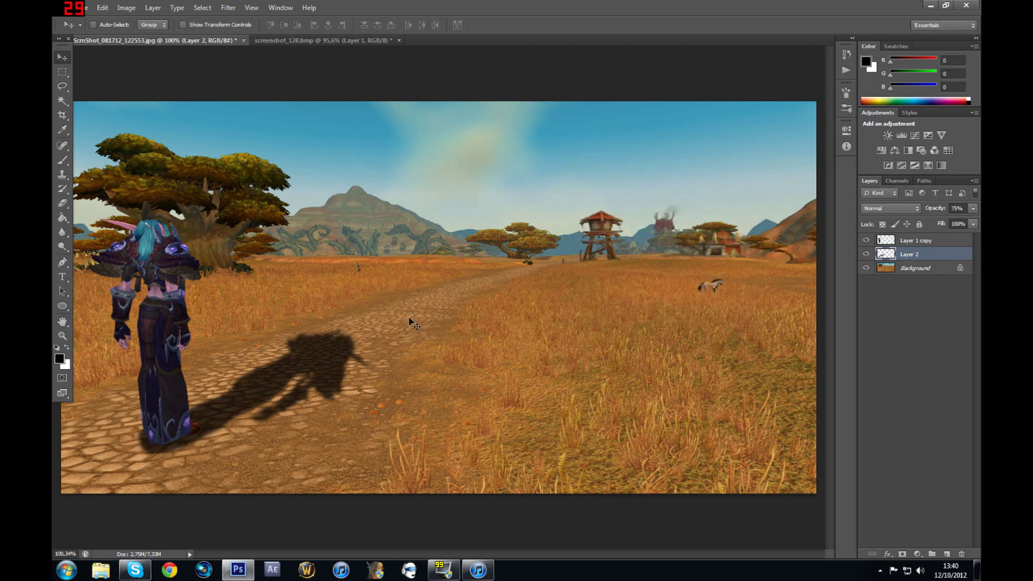
# Adjust the blurred shadow layer's opacity to 76%.
pyautogui.click(973, 209)
pyautogui.moveTo(962, 226); pyautogui.dragTo(965, 223)
pyautogui.click(916, 342)
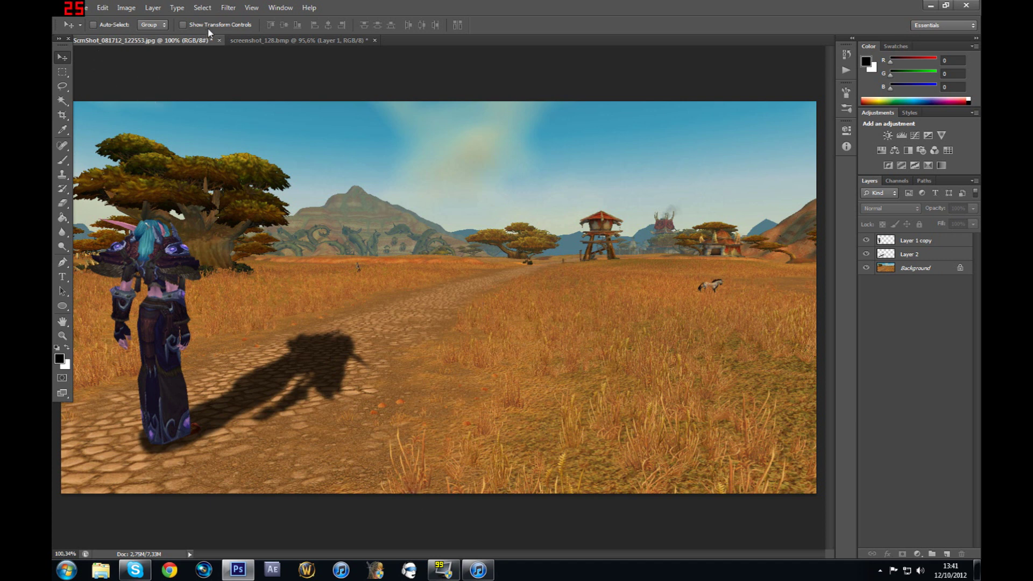
# Stretch the shadow on Layer 2 horizontally to 102.30% width, apply the transform, and turn off the transform controls.
pyautogui.click(899, 253)
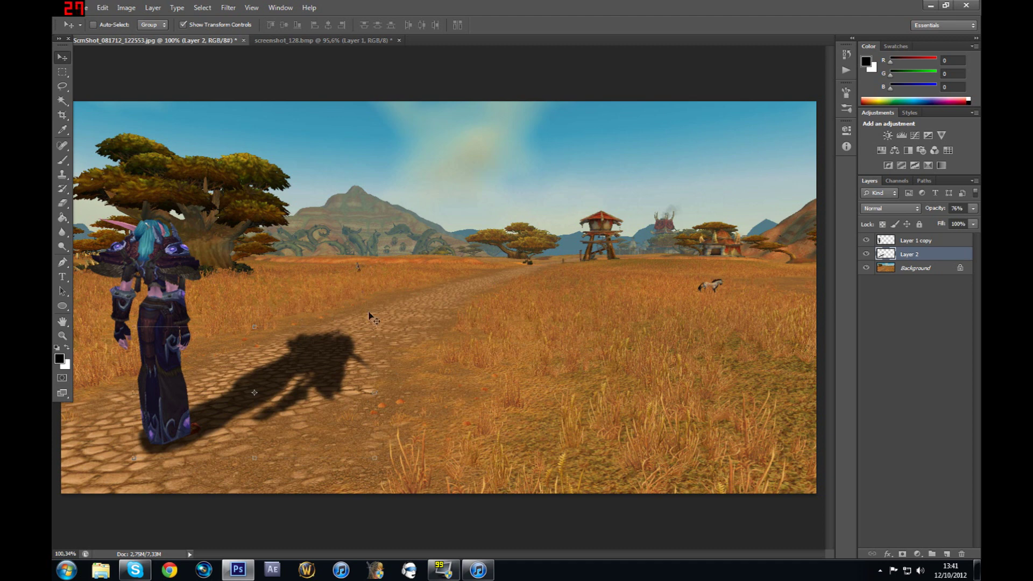
pyautogui.moveTo(379, 388); pyautogui.dragTo(363, 389)
pyautogui.moveTo(363, 325); pyautogui.dragTo(381, 323)
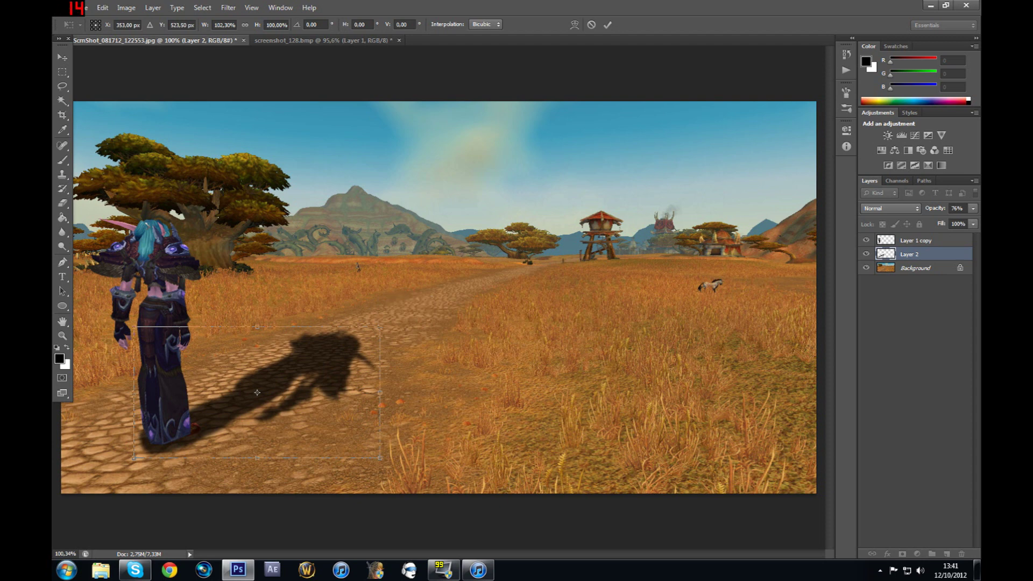
pyautogui.click(62, 57)
pyautogui.click(460, 215)
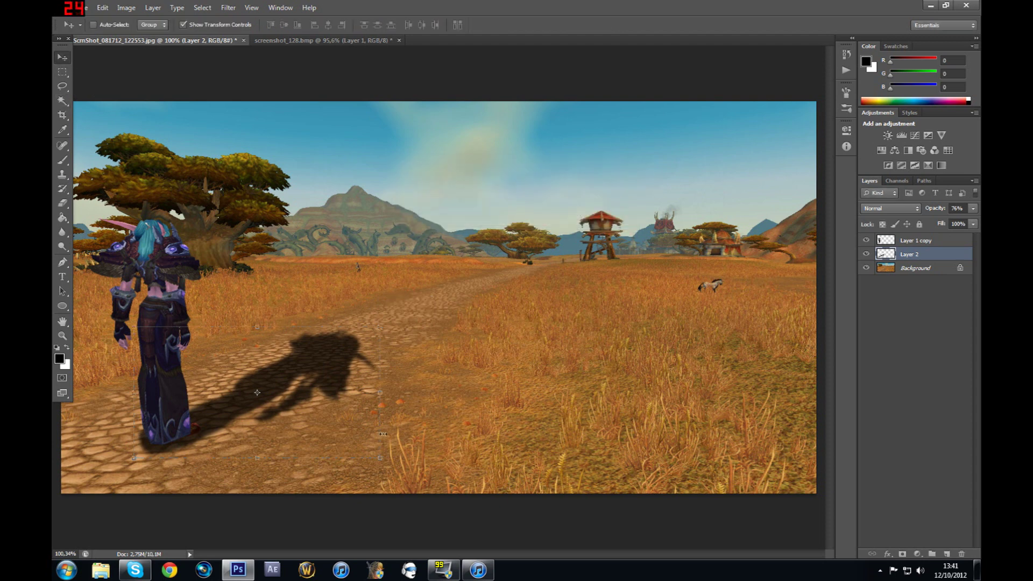
pyautogui.click(183, 25)
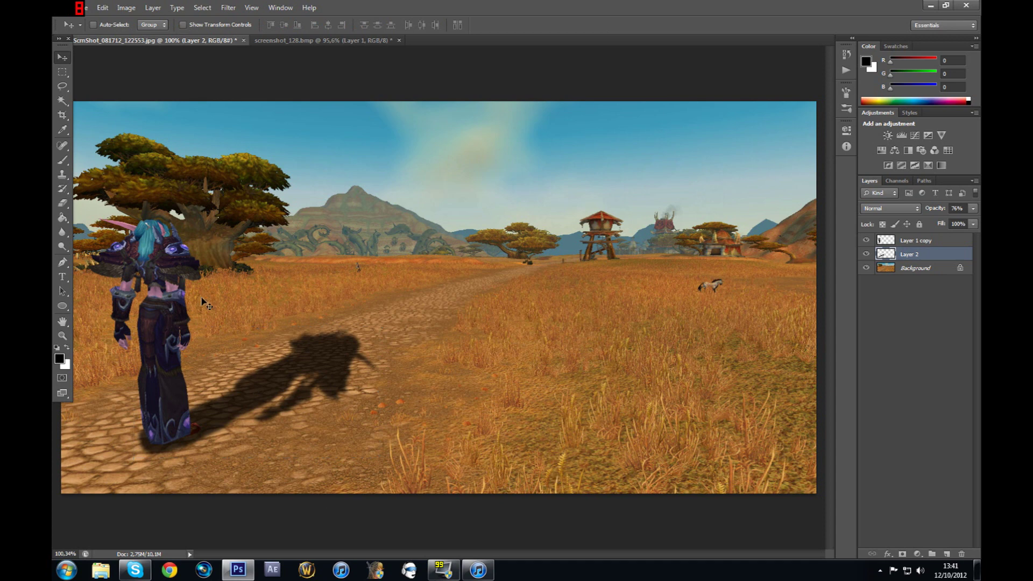